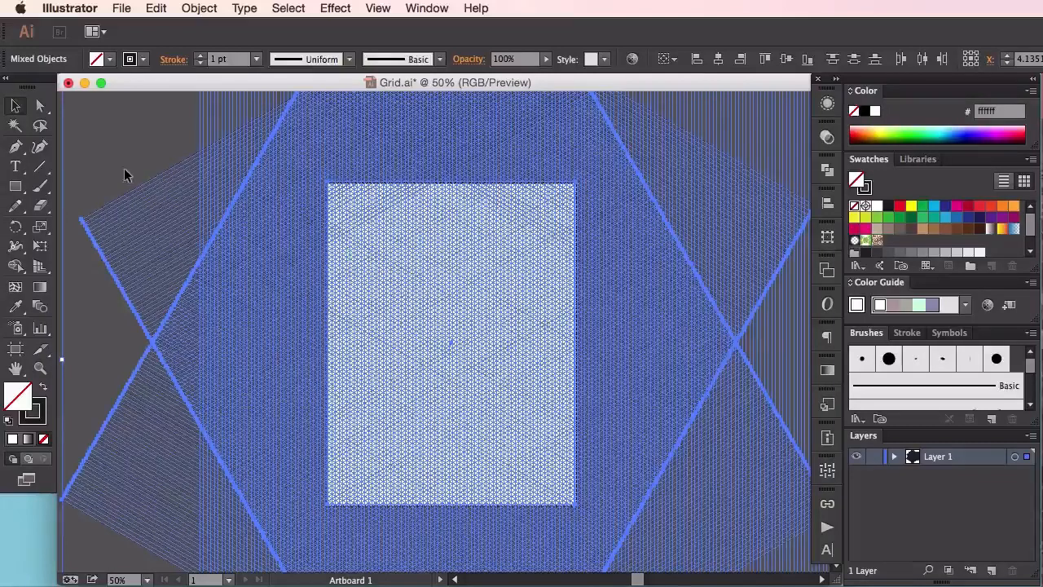
# Select all the grid lines and convert them into guides
pyautogui.click(123, 125)
pyautogui.press('super+a')
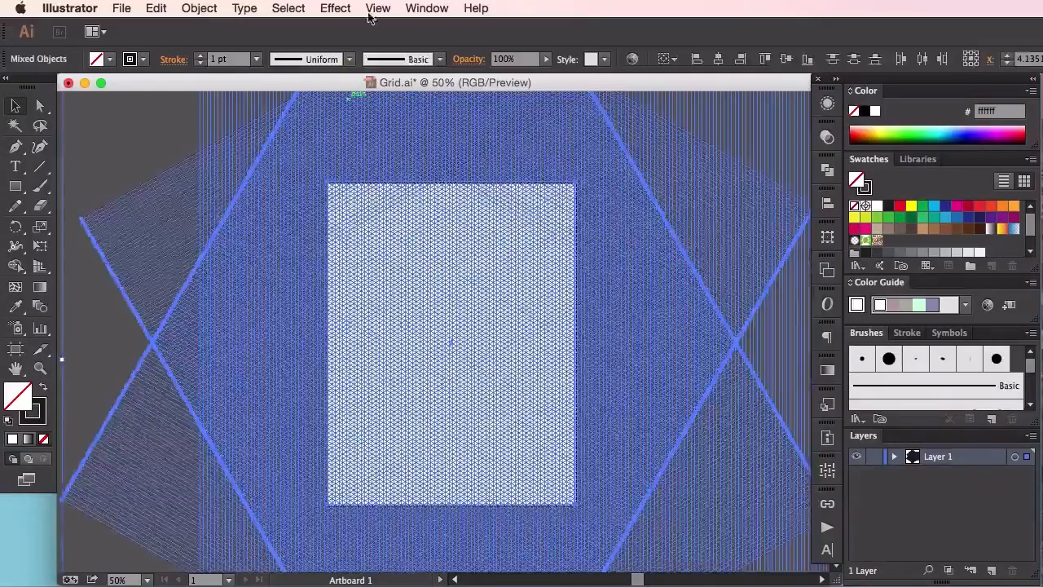
pyautogui.click(422, 9)
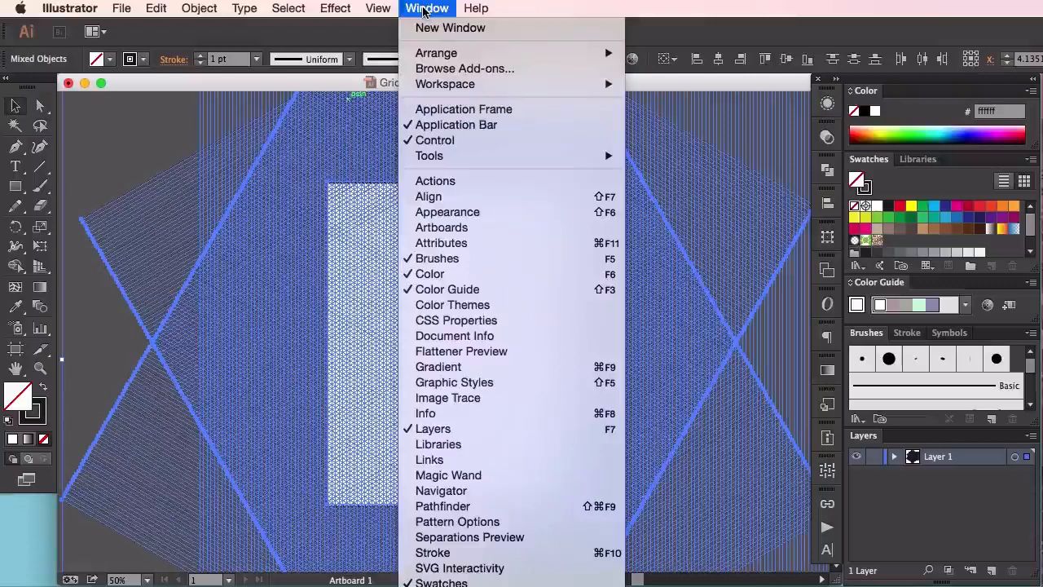
pyautogui.moveTo(378, 9)
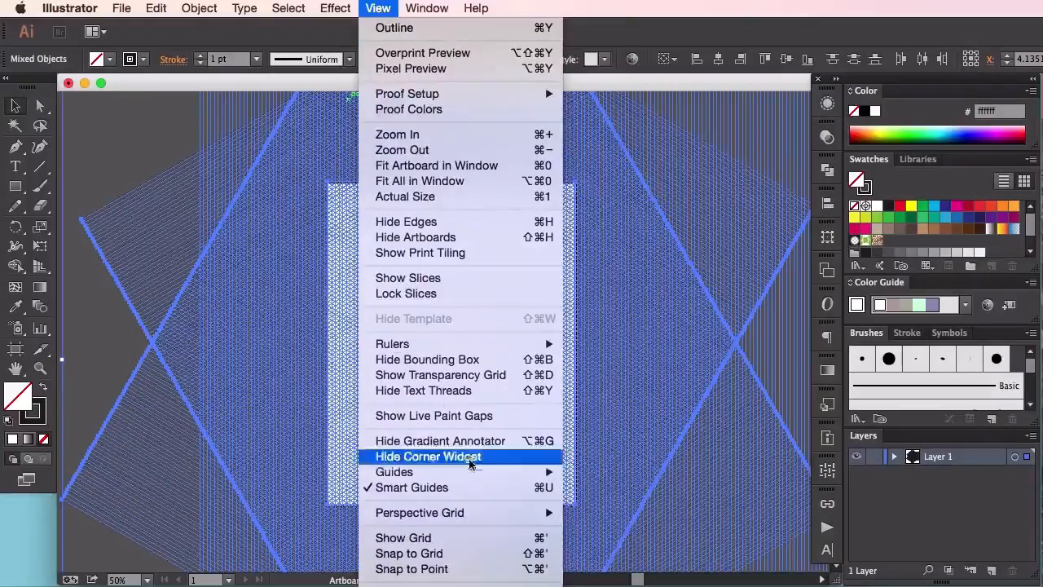
pyautogui.moveTo(477, 473)
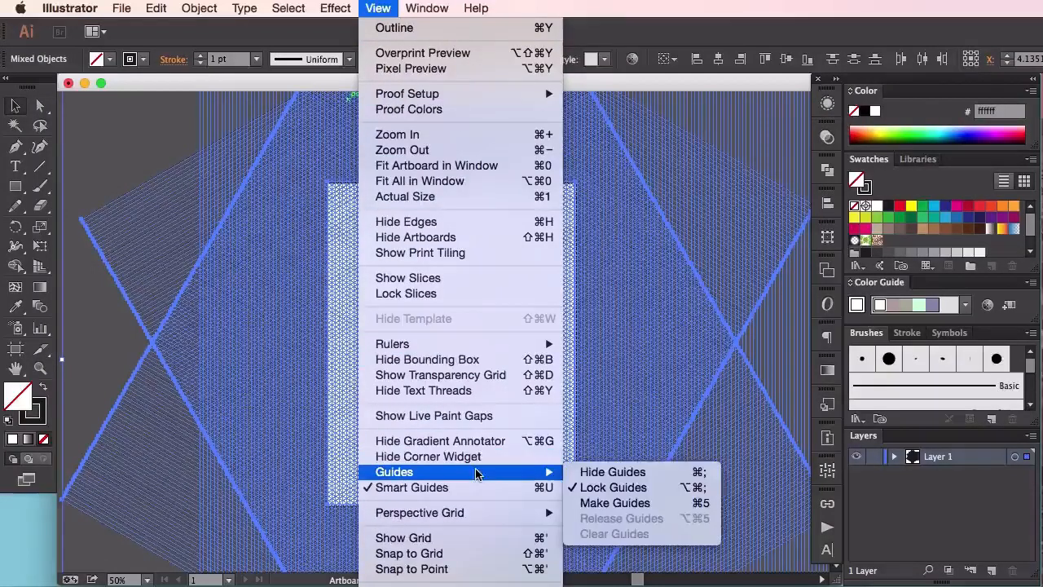
pyautogui.click(662, 504)
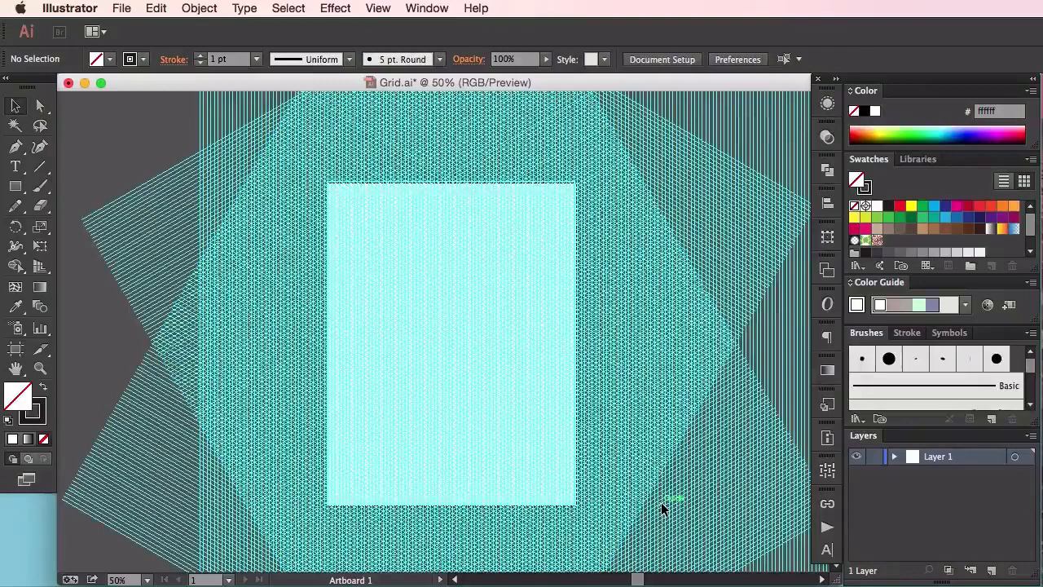
# Rename the existing layer as Guides
pyautogui.doubleClick(927, 461)
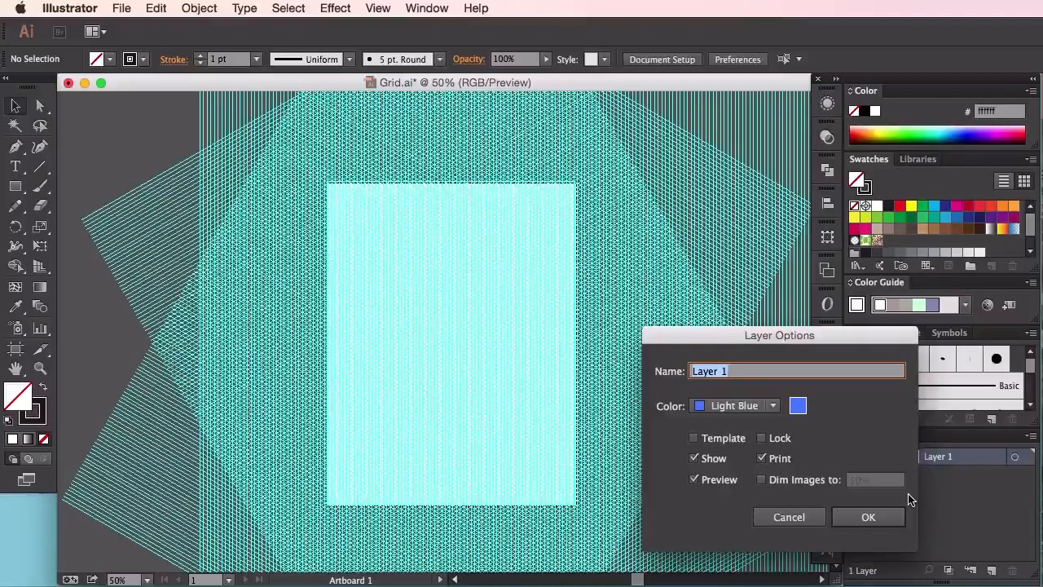
pyautogui.write('Guides')
pyautogui.press('Return')
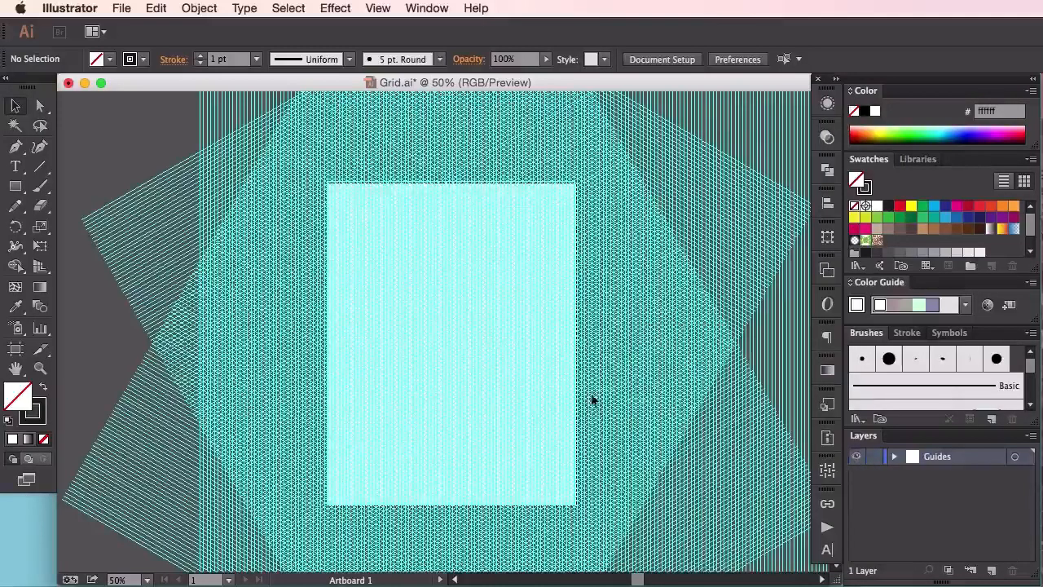
# Resize the artboard to a landscape format of about 13.05 by 8.85 in by moving its edges
pyautogui.click(16, 349)
pyautogui.moveTo(332, 346); pyautogui.dragTo(255, 342)
pyautogui.moveTo(419, 505); pyautogui.dragTo(429, 443)
pyautogui.moveTo(579, 314); pyautogui.dragTo(638, 313)
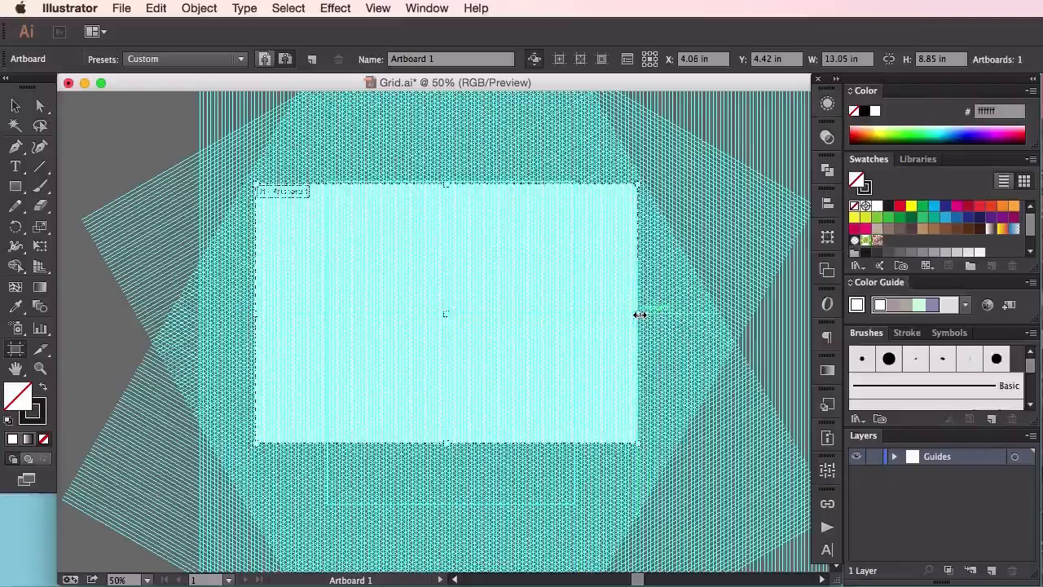
pyautogui.click(17, 106)
# Add a new layer above the guides layer and name it Sketch
pyautogui.press('super+1')
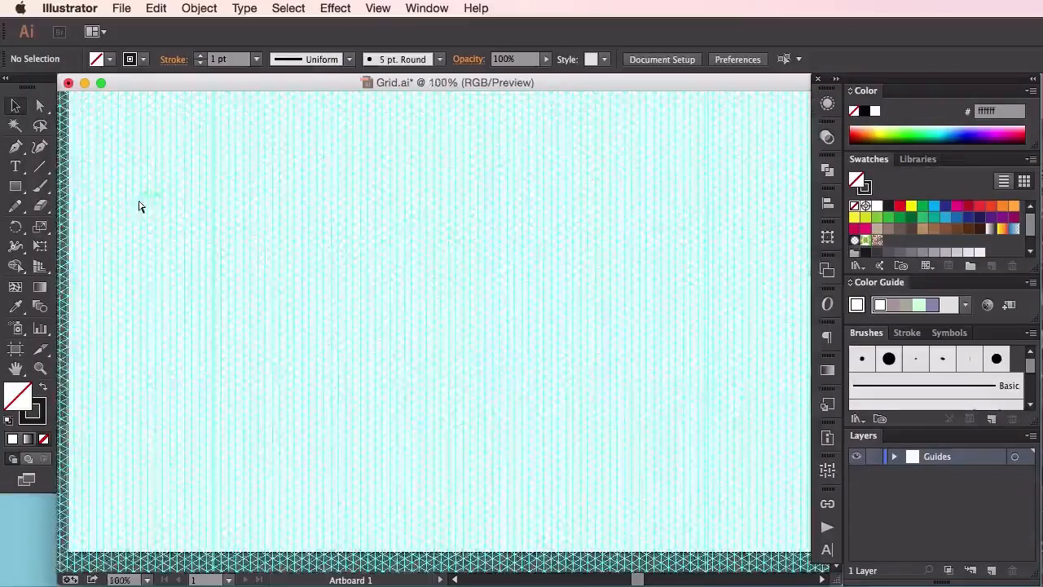
pyautogui.moveTo(204, 156); pyautogui.dragTo(288, 307)
pyautogui.press('super+minus')
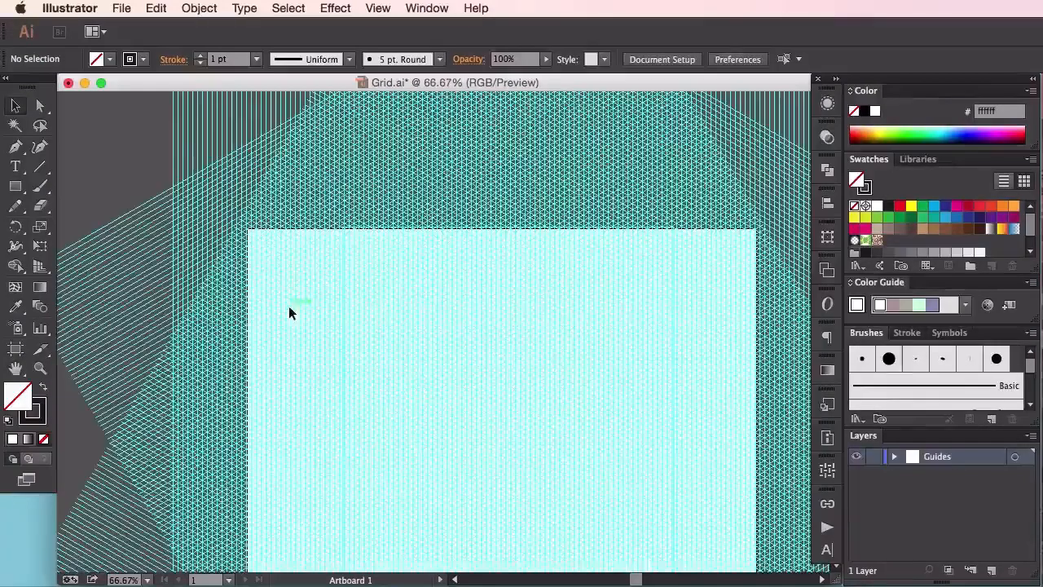
pyautogui.moveTo(333, 347); pyautogui.dragTo(361, 321)
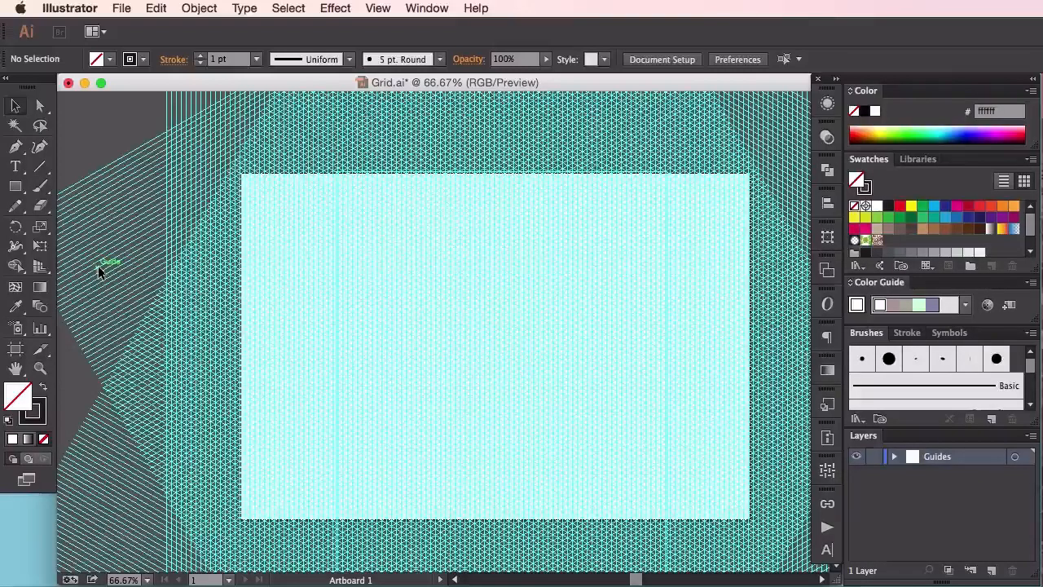
pyautogui.click(991, 570)
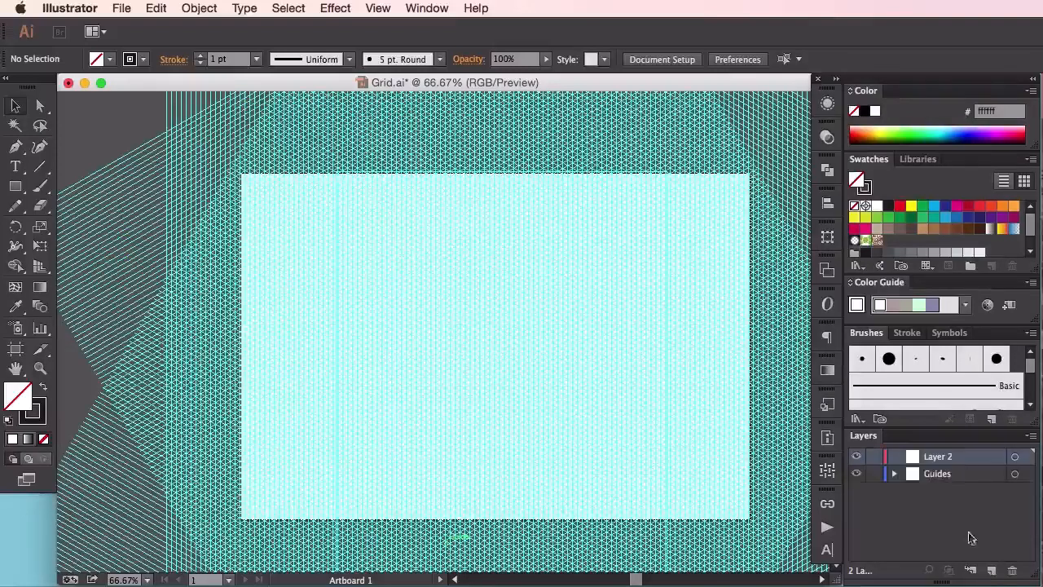
pyautogui.doubleClick(929, 463)
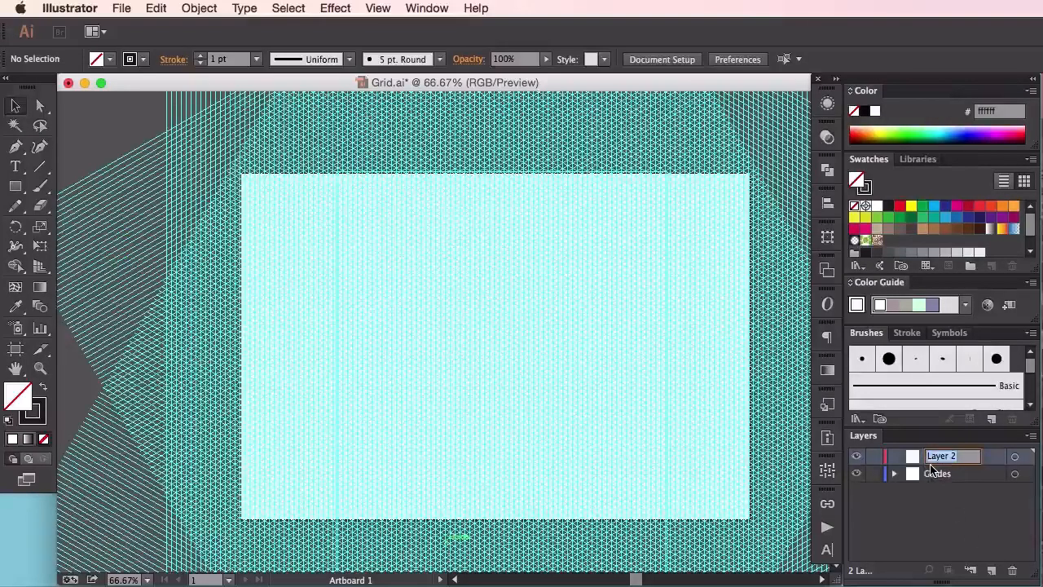
pyautogui.write('S')
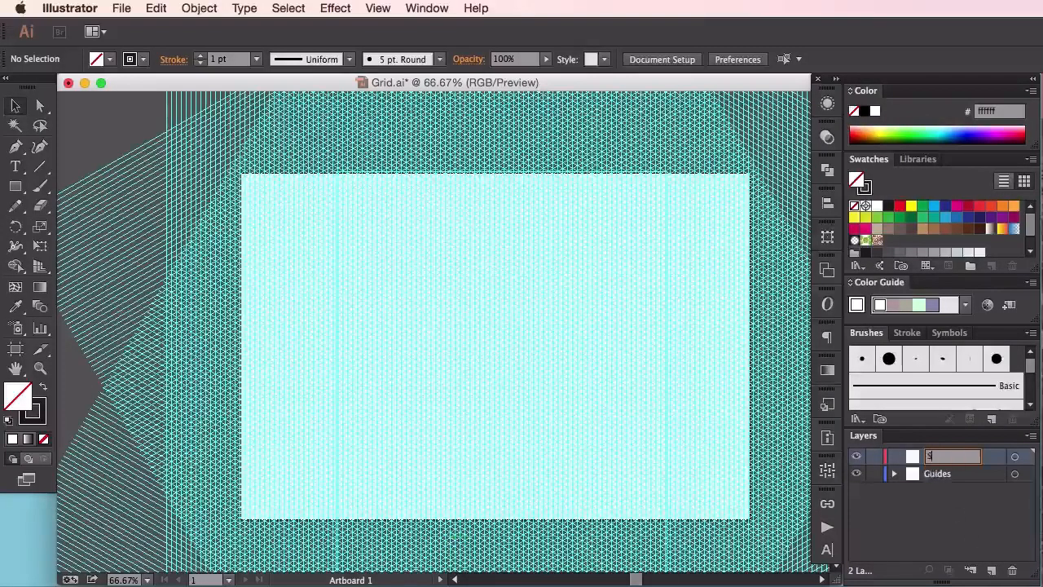
pyautogui.write('ketch')
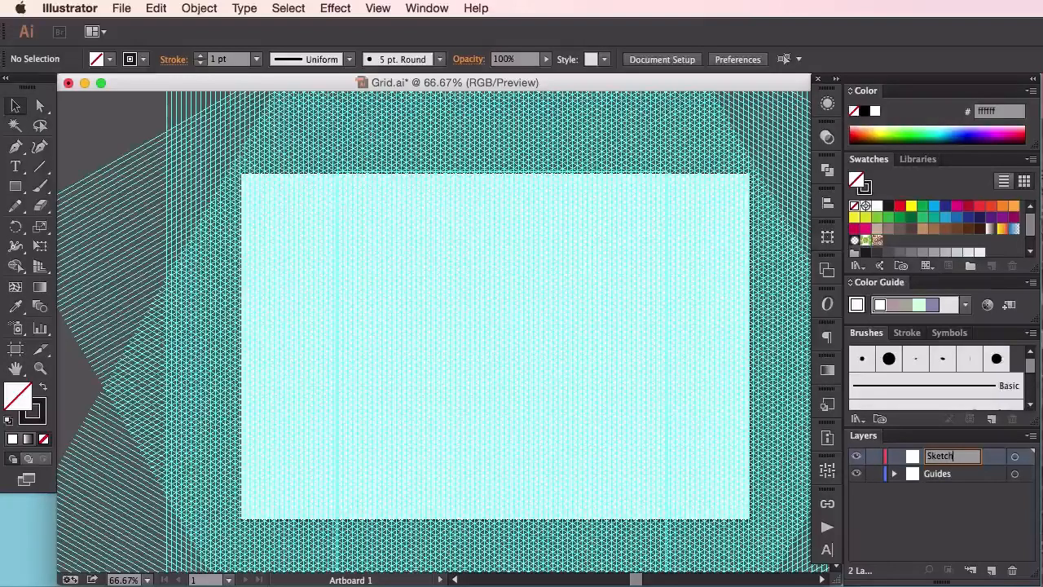
pyautogui.press('Return')
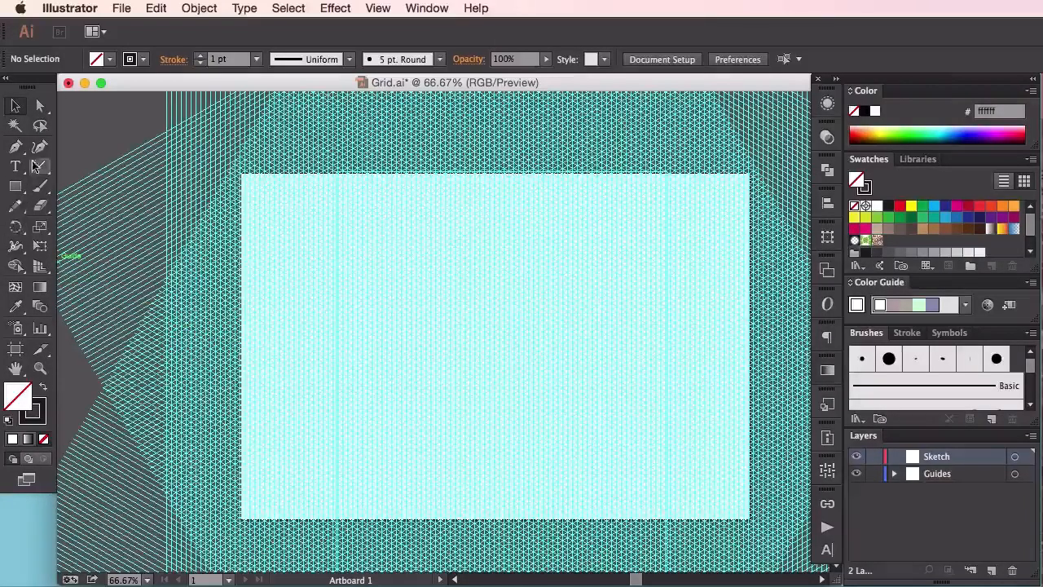
# Paint a small rhombus with the Paintbrush along the isometric guides near the middle of the artboard as the cube's left face
pyautogui.click(41, 190)
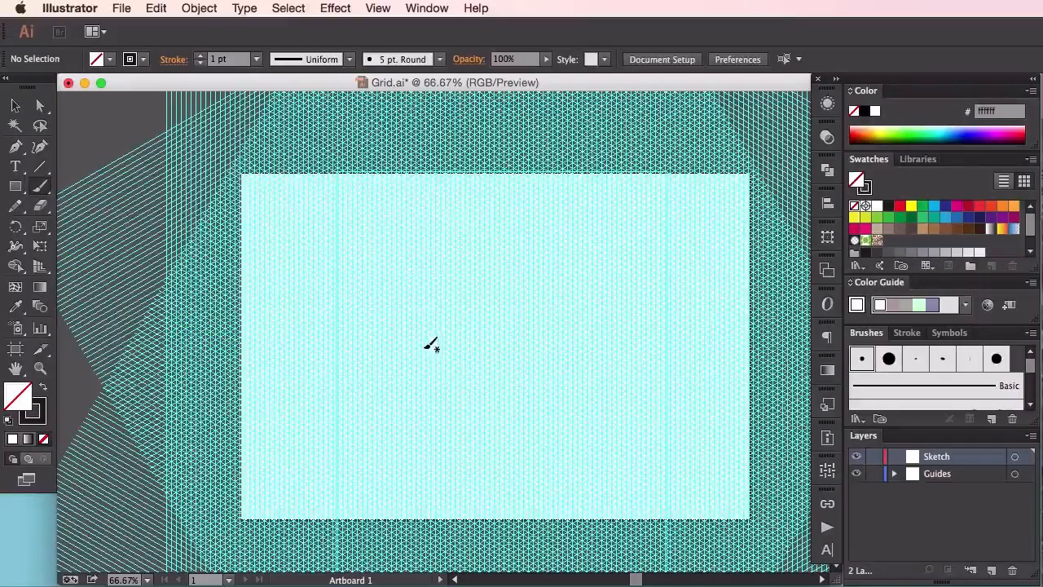
pyautogui.press('super+1')
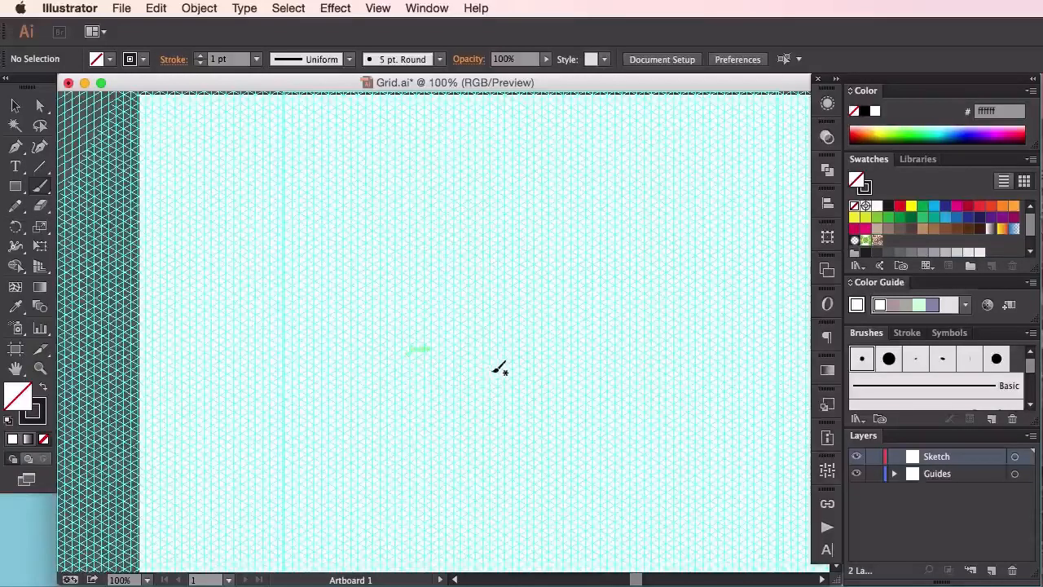
pyautogui.moveTo(491, 365)
pyautogui.mouseDown()
pyautogui.moveTo(486, 406)
pyautogui.moveTo(494, 362)
pyautogui.moveTo(489, 396)
pyautogui.moveTo(493, 365)
pyautogui.moveTo(522, 382)
pyautogui.mouseUp()
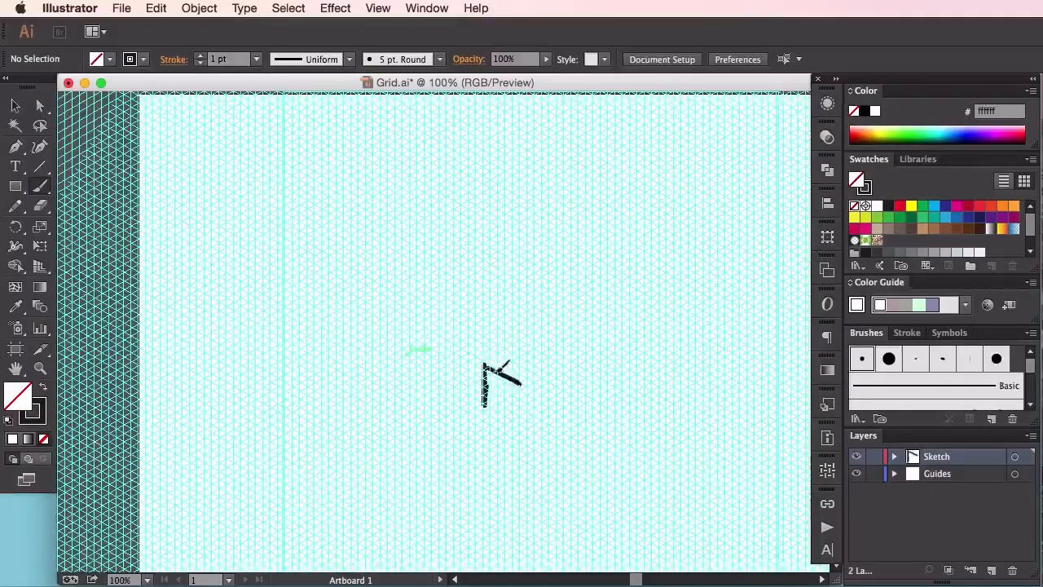
pyautogui.moveTo(519, 420)
pyautogui.mouseDown()
pyautogui.moveTo(521, 383)
pyautogui.moveTo(516, 419)
pyautogui.moveTo(482, 408)
pyautogui.moveTo(522, 428)
pyautogui.mouseUp()
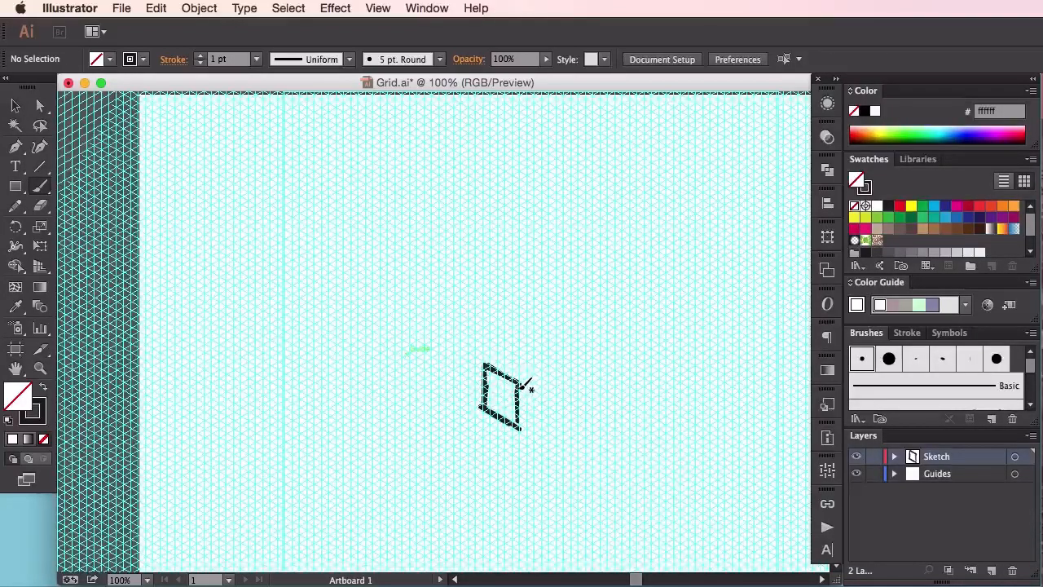
pyautogui.rightClick(518, 392)
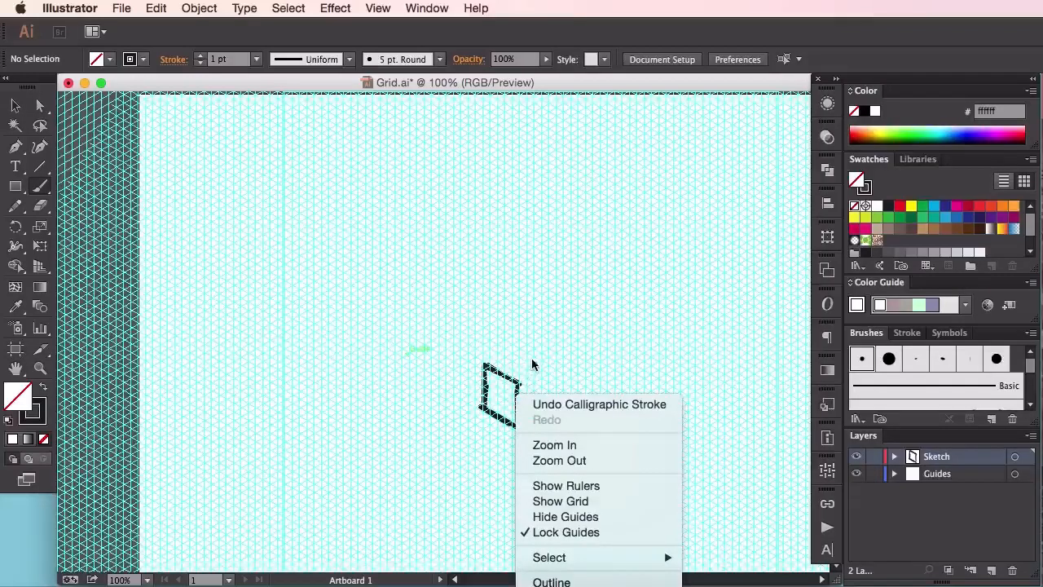
pyautogui.press('z')
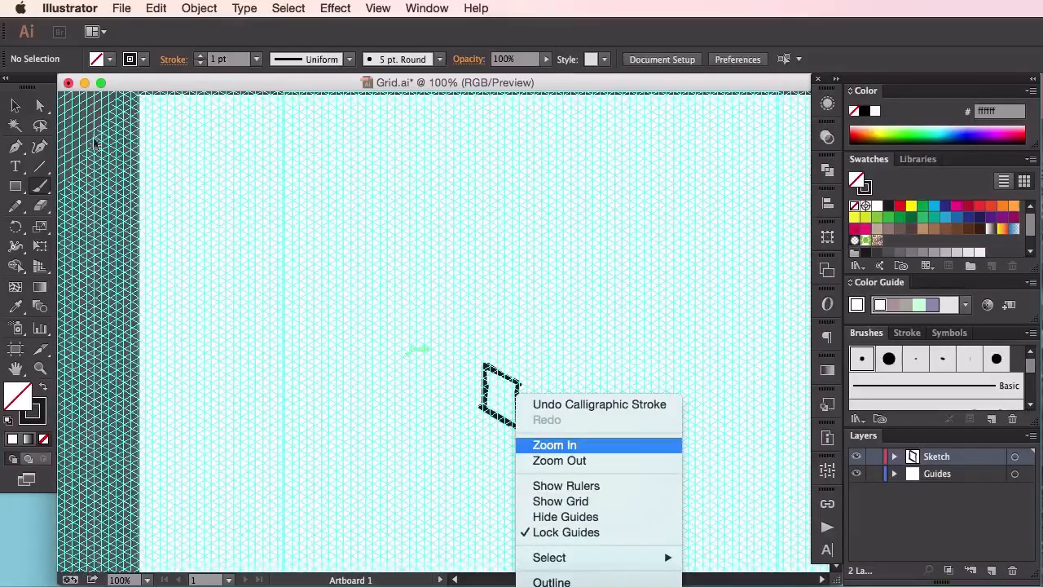
pyautogui.click(18, 108)
pyautogui.click(16, 106)
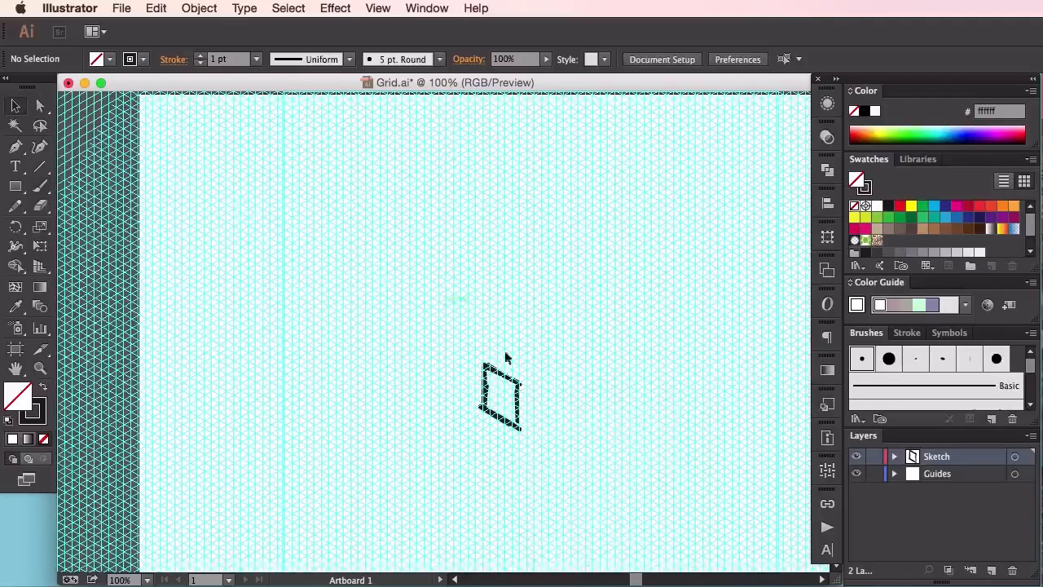
pyautogui.rightClick(518, 383)
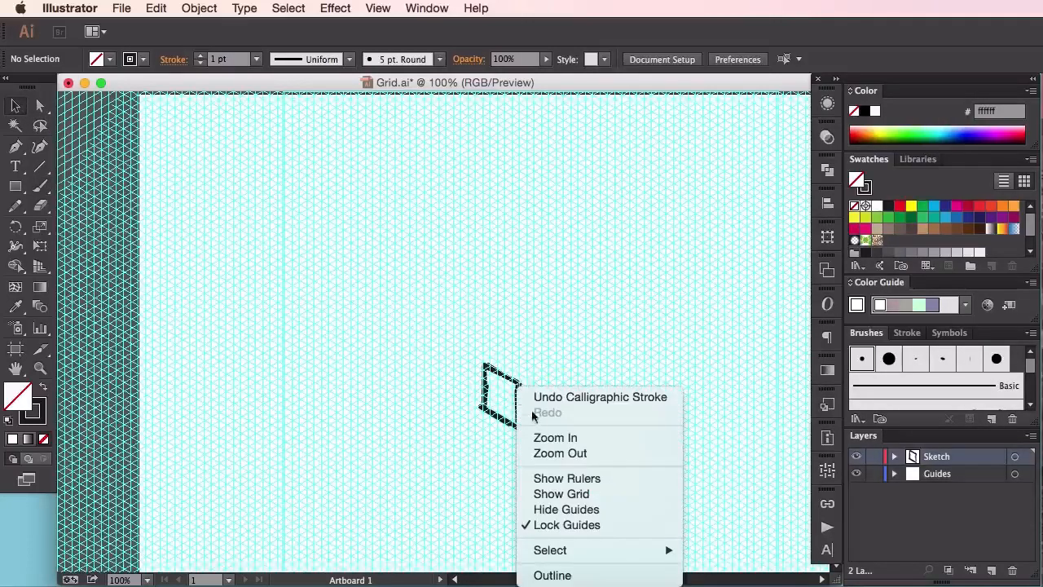
pyautogui.click(469, 383)
# Try to reflect the painted rhombus across the vertical axis
pyautogui.moveTo(461, 361); pyautogui.dragTo(530, 409)
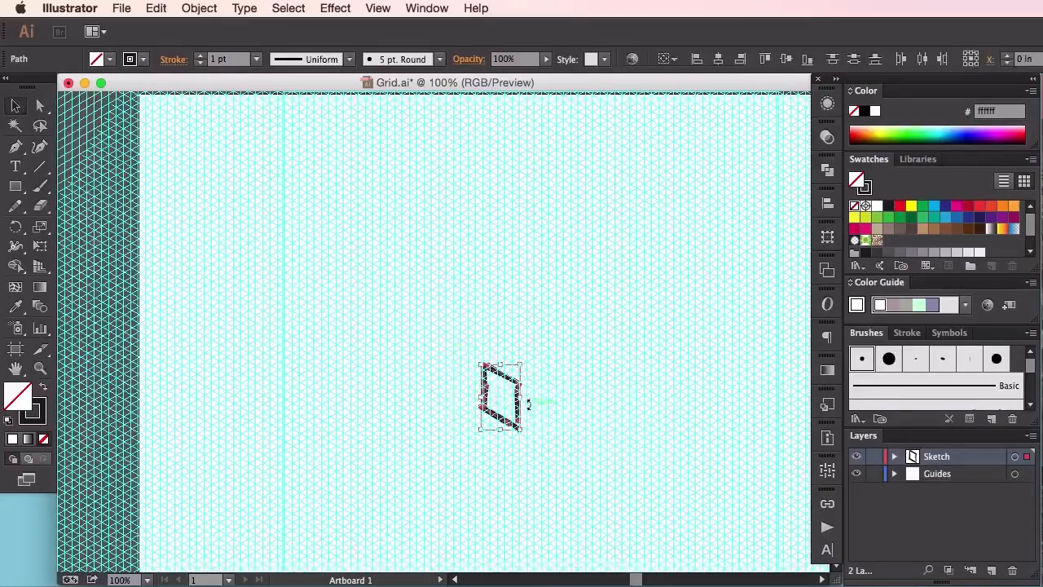
pyautogui.rightClick(500, 370)
pyautogui.moveTo(635, 565)
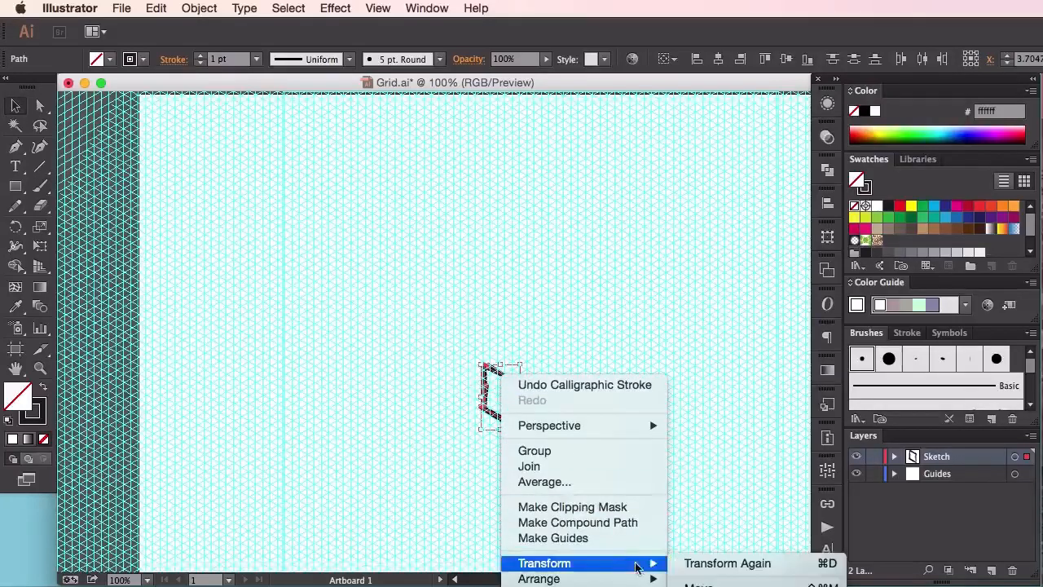
pyautogui.click(717, 586)
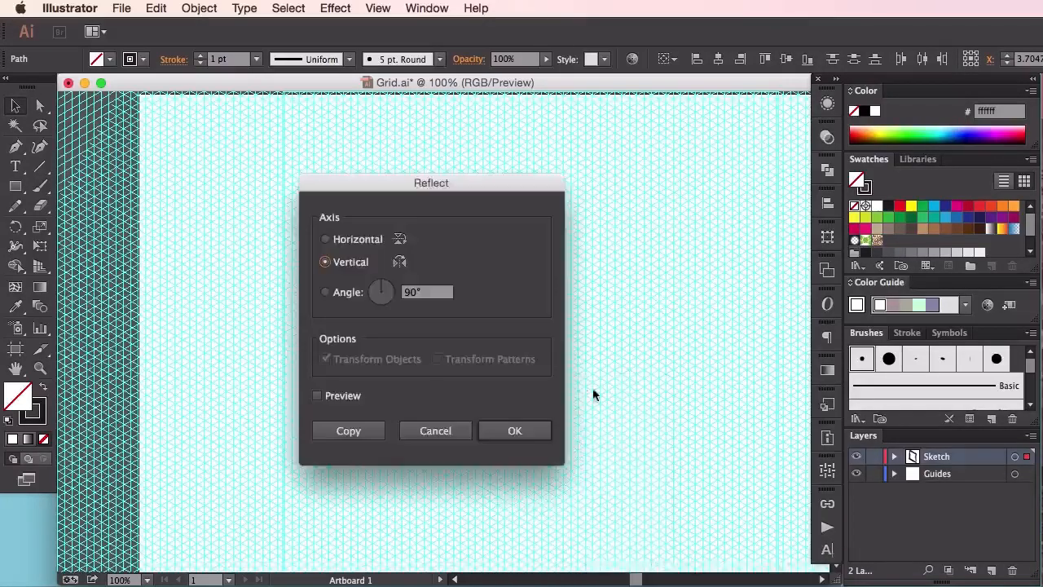
pyautogui.click(517, 433)
# Paste a copy of the rhombus, reflect it vertically, and join it to the original as the cube's right face
pyautogui.moveTo(495, 419); pyautogui.dragTo(446, 340)
pyautogui.rightClick(459, 333)
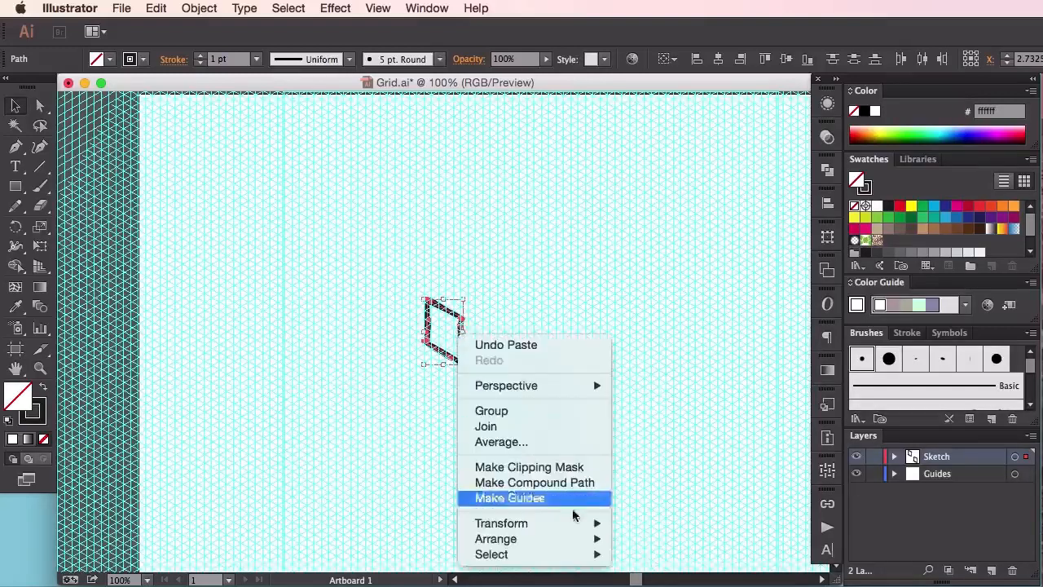
pyautogui.moveTo(570, 523)
pyautogui.click(721, 580)
pyautogui.click(538, 424)
pyautogui.moveTo(460, 313)
pyautogui.mouseDown()
pyautogui.moveTo(460, 326)
pyautogui.moveTo(525, 330)
pyautogui.moveTo(552, 383)
pyautogui.moveTo(547, 367)
pyautogui.moveTo(511, 354)
pyautogui.moveTo(552, 364)
pyautogui.moveTo(518, 347)
pyautogui.mouseUp()
# Close the cube by painting its top face with the Paintbrush, and group all the cube's strokes
pyautogui.click(39, 188)
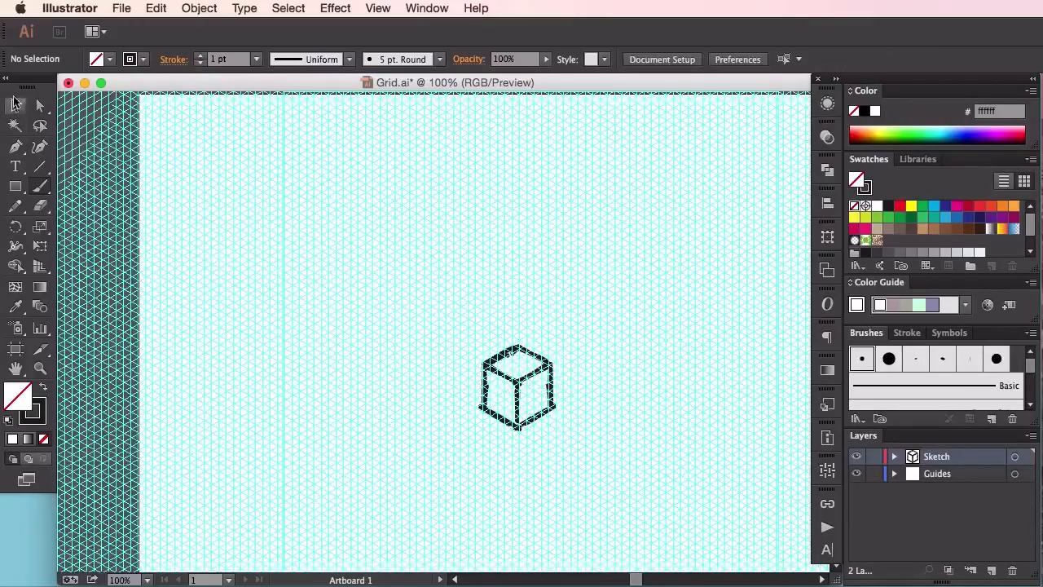
pyautogui.click(15, 106)
pyautogui.moveTo(406, 318); pyautogui.dragTo(642, 412)
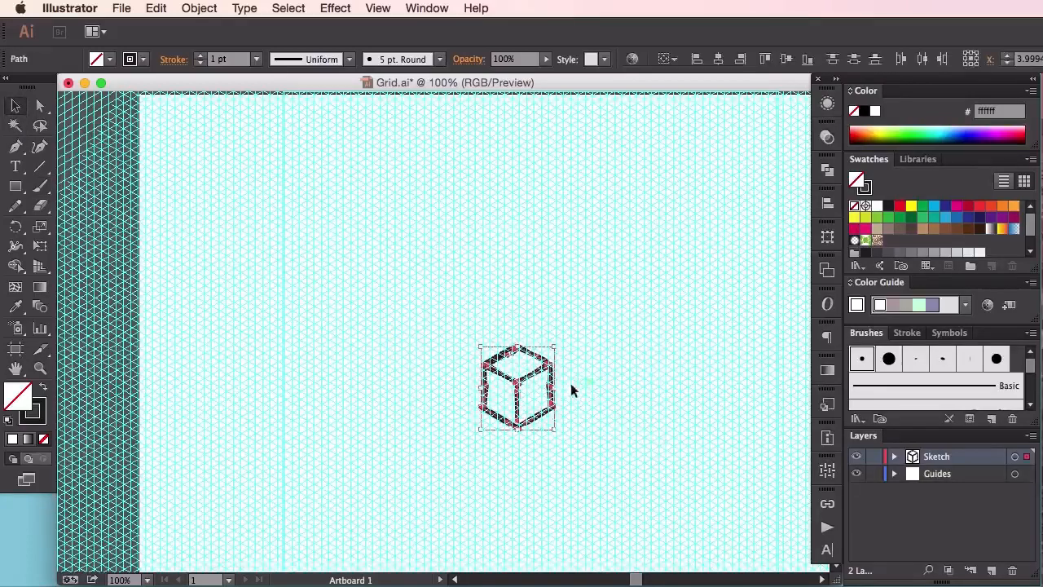
pyautogui.press('super+g')
# Shrink the cube to about 0.88 in wide and duplicate it into a cluster of three overlapping cubes along the guides
pyautogui.press('super+minus')
pyautogui.press('super+minus')
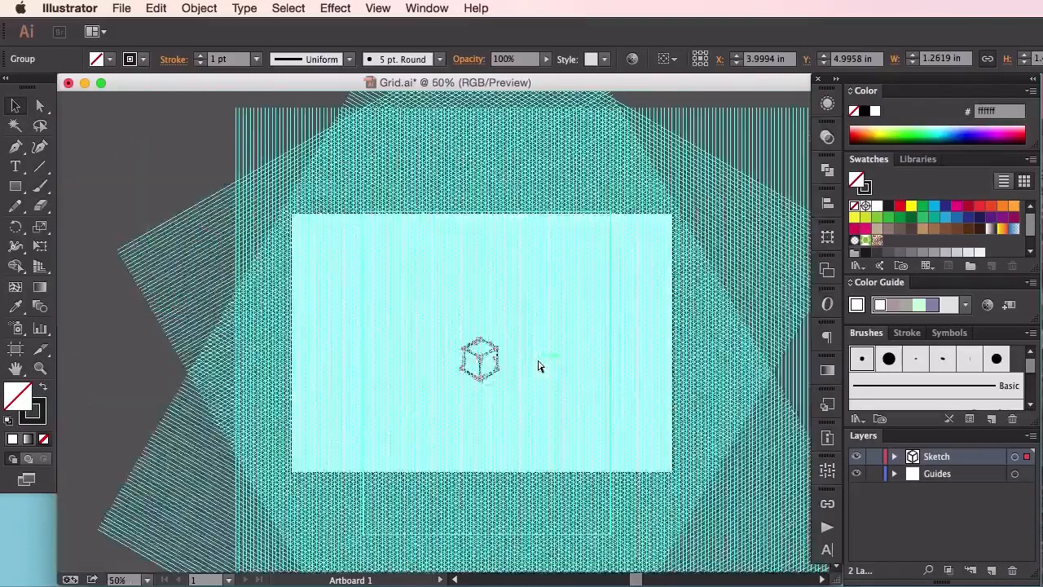
pyautogui.press('super+plus')
pyautogui.moveTo(516, 396); pyautogui.dragTo(470, 397)
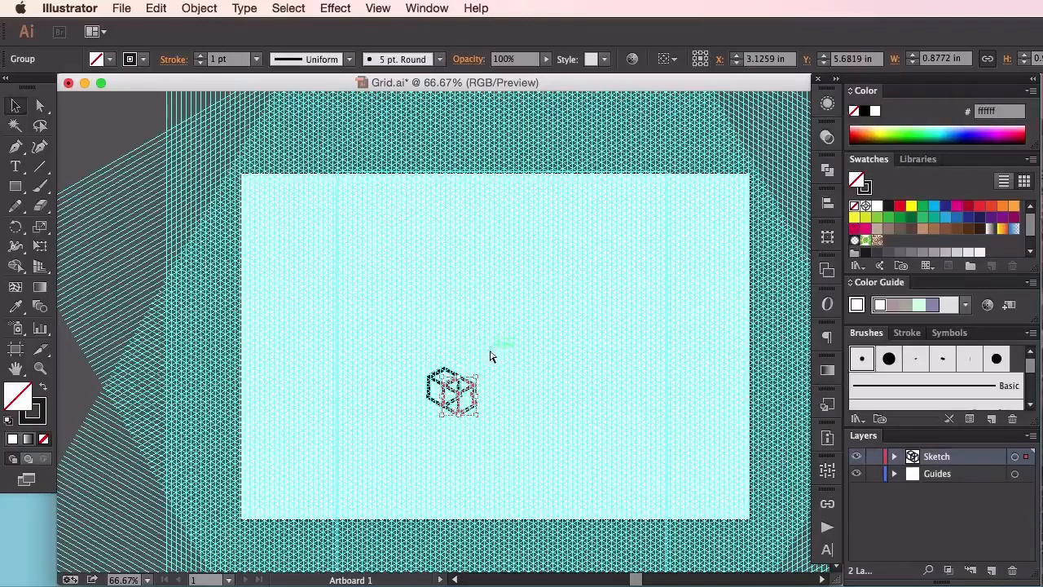
pyautogui.press('super+z')
pyautogui.moveTo(461, 327); pyautogui.dragTo(485, 390)
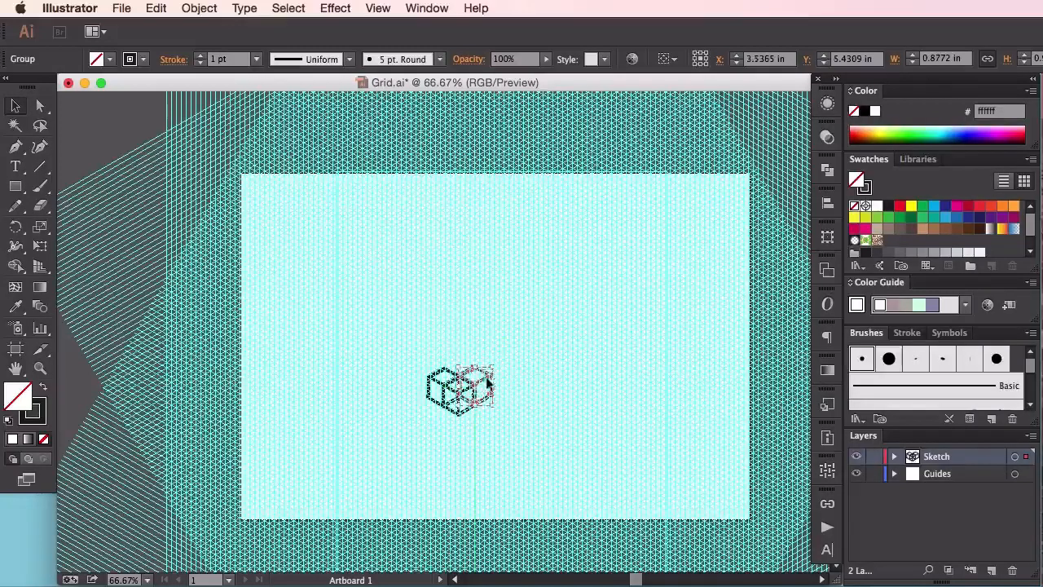
# Paste two more cubes and place them as an overlapping pair up and to the right of the three-cube cluster
pyautogui.press('super+z')
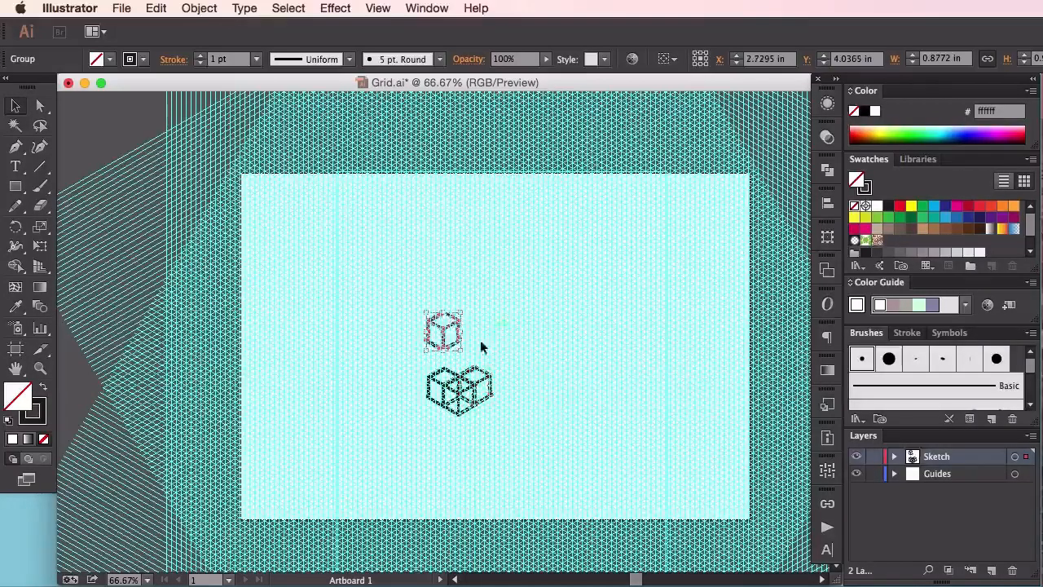
pyautogui.moveTo(453, 327); pyautogui.dragTo(529, 329)
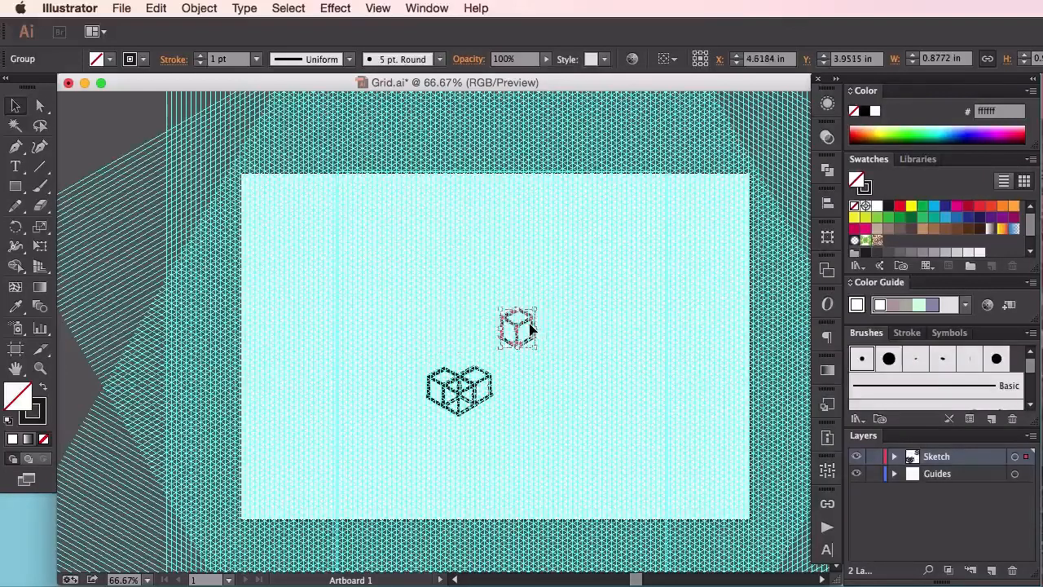
pyautogui.press('super+f')
pyautogui.moveTo(453, 325); pyautogui.dragTo(544, 333)
# Paste four more cubes and stack them below the pair, three overlapping at the base and one on top, aligned to the guides
pyautogui.press('super+f')
pyautogui.moveTo(455, 320); pyautogui.dragTo(545, 433)
pyautogui.press('super+f')
pyautogui.moveTo(447, 329); pyautogui.dragTo(554, 458)
pyautogui.press('super+f')
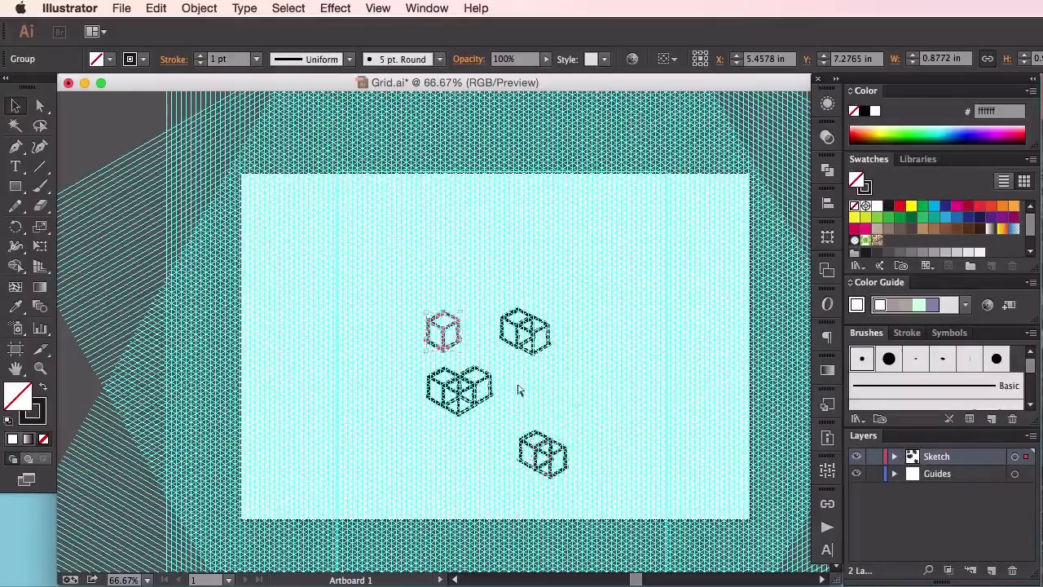
pyautogui.moveTo(453, 330); pyautogui.dragTo(532, 457)
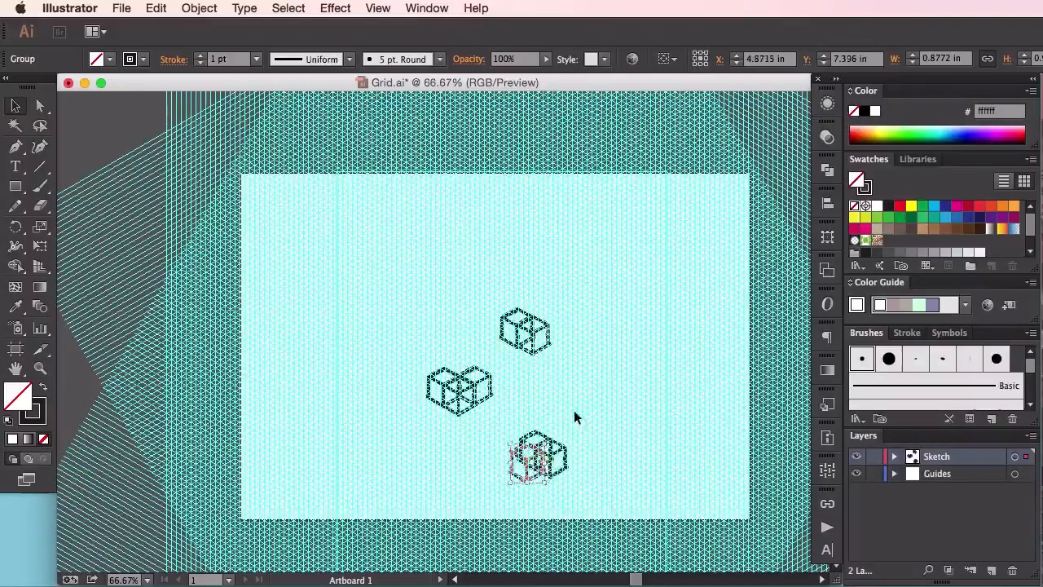
pyautogui.press('super+f')
pyautogui.moveTo(447, 328); pyautogui.dragTo(561, 422)
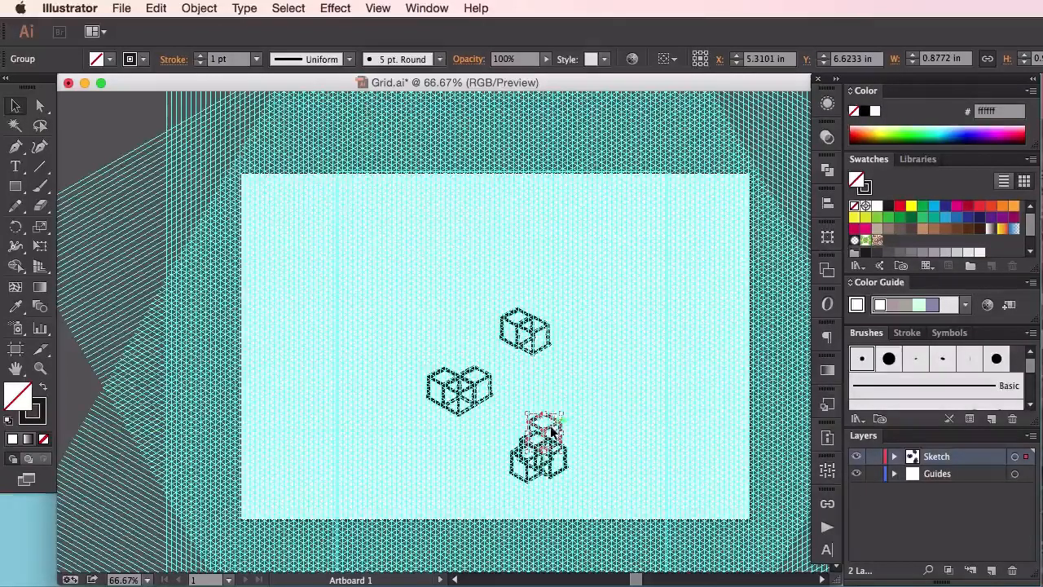
pyautogui.moveTo(550, 431); pyautogui.dragTo(552, 432)
pyautogui.moveTo(553, 432); pyautogui.dragTo(550, 434)
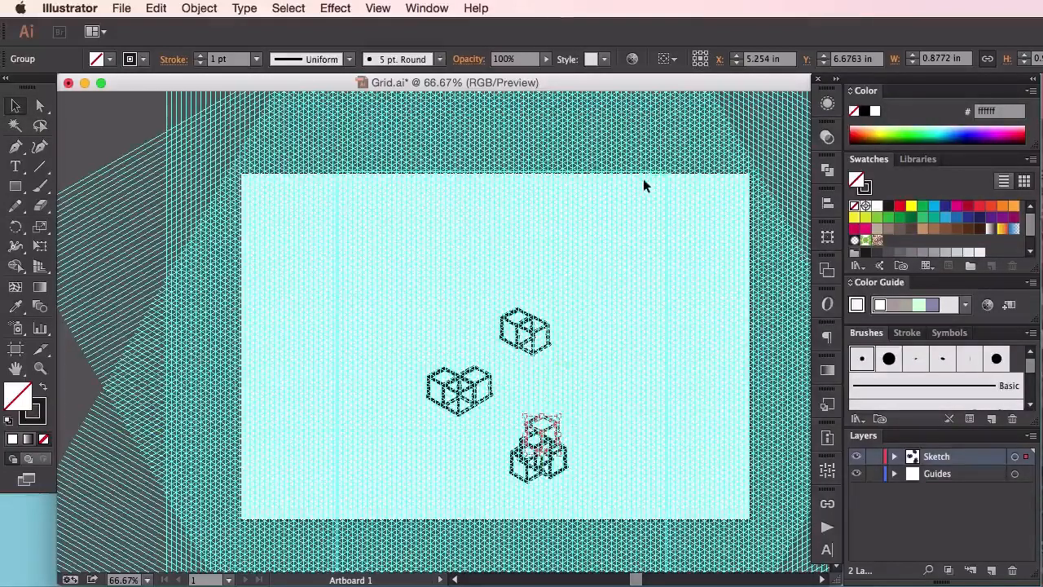
# Hide the guides and move the four-cube stack beneath the three-cube cluster
pyautogui.press('super+semicolon')
pyautogui.press('shift+super+b')
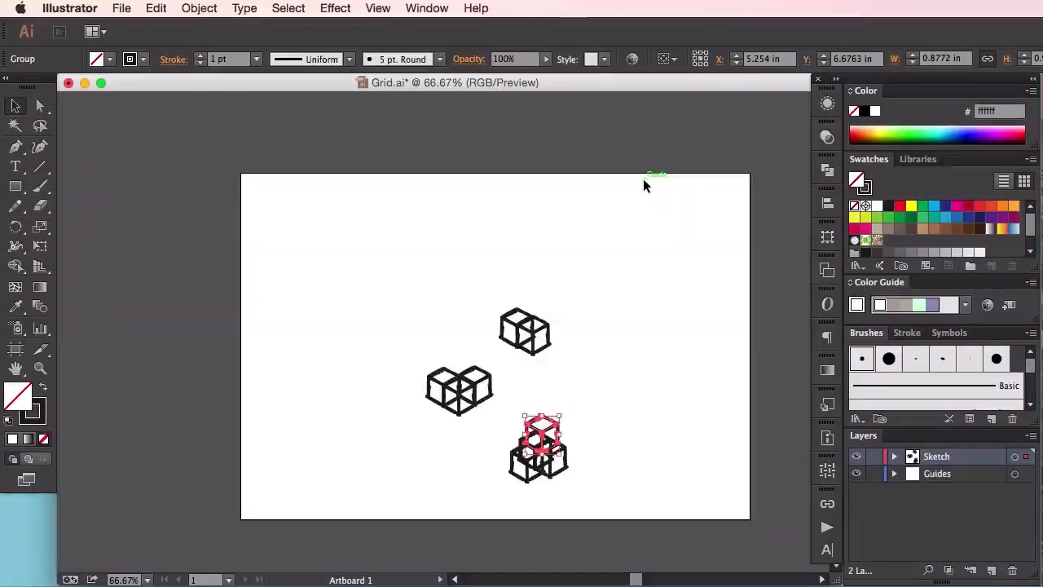
pyautogui.click(610, 460)
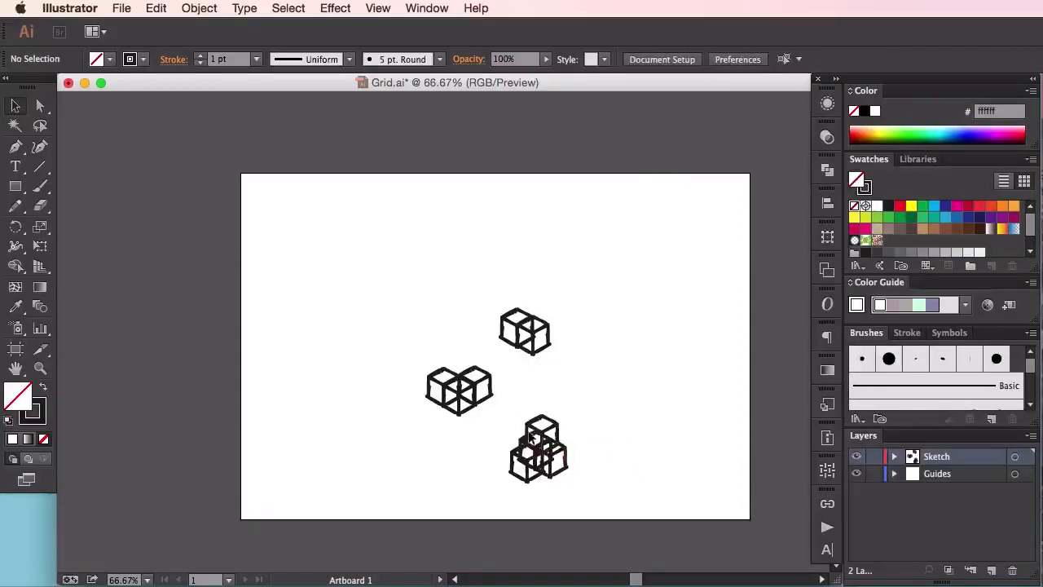
pyautogui.moveTo(500, 413); pyautogui.dragTo(621, 482)
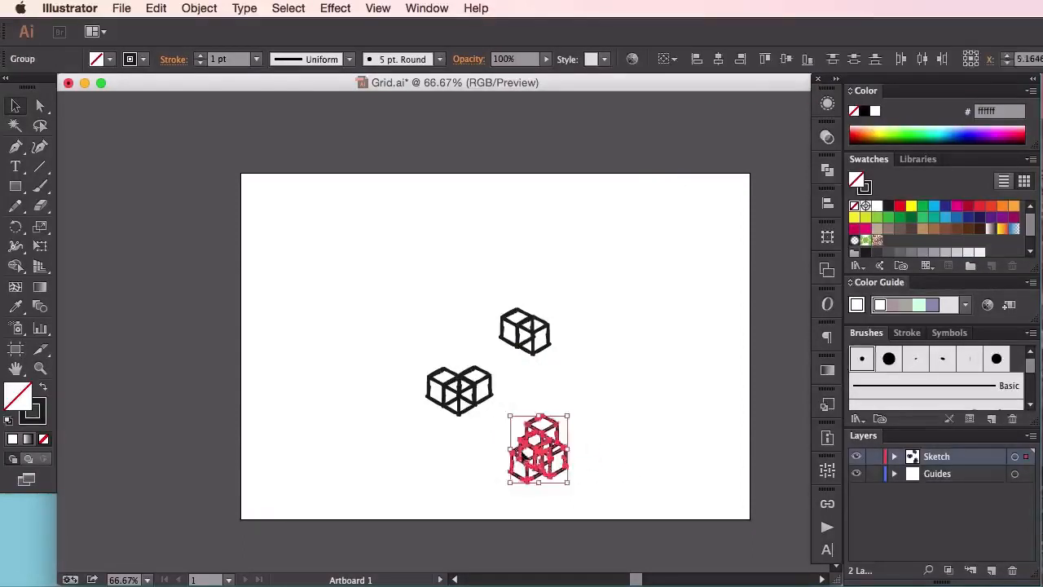
pyautogui.moveTo(547, 434); pyautogui.dragTo(497, 459)
pyautogui.click(566, 421)
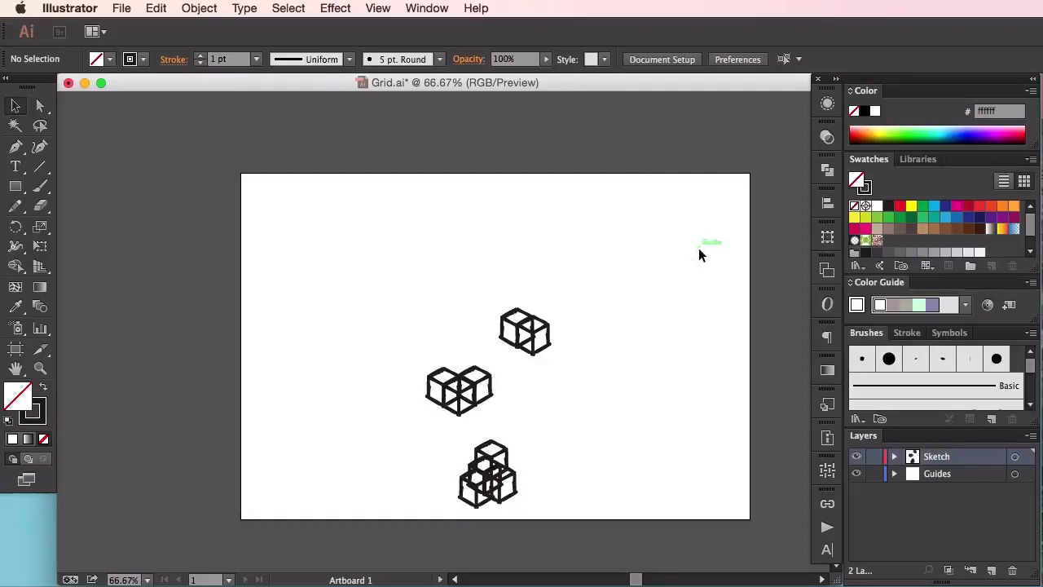
# Show the guides and paint a long descending edge with a vertical edge at its lower end near the artboard's upper-left corner
pyautogui.press('super+semicolon')
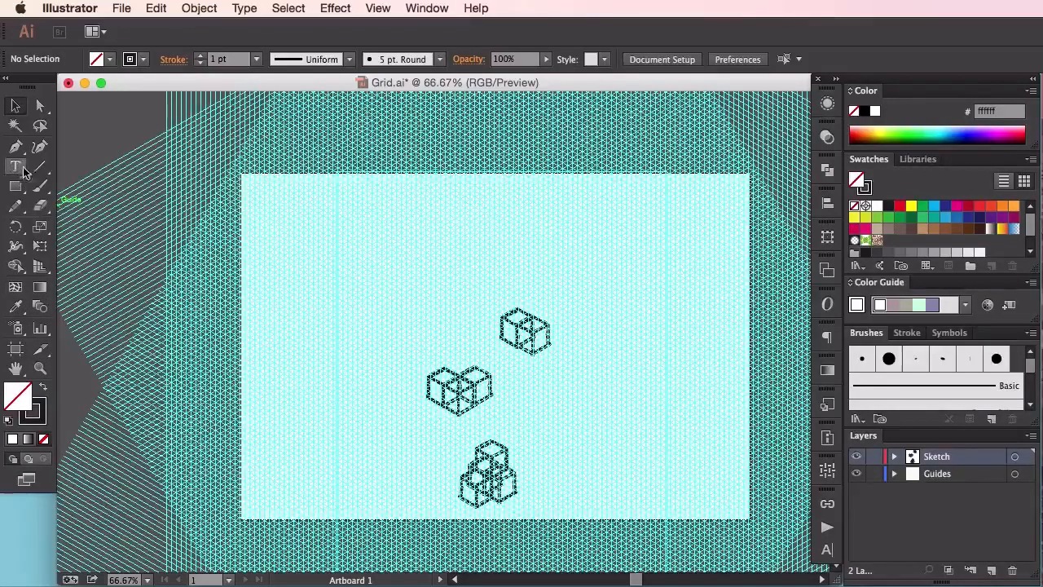
pyautogui.click(40, 186)
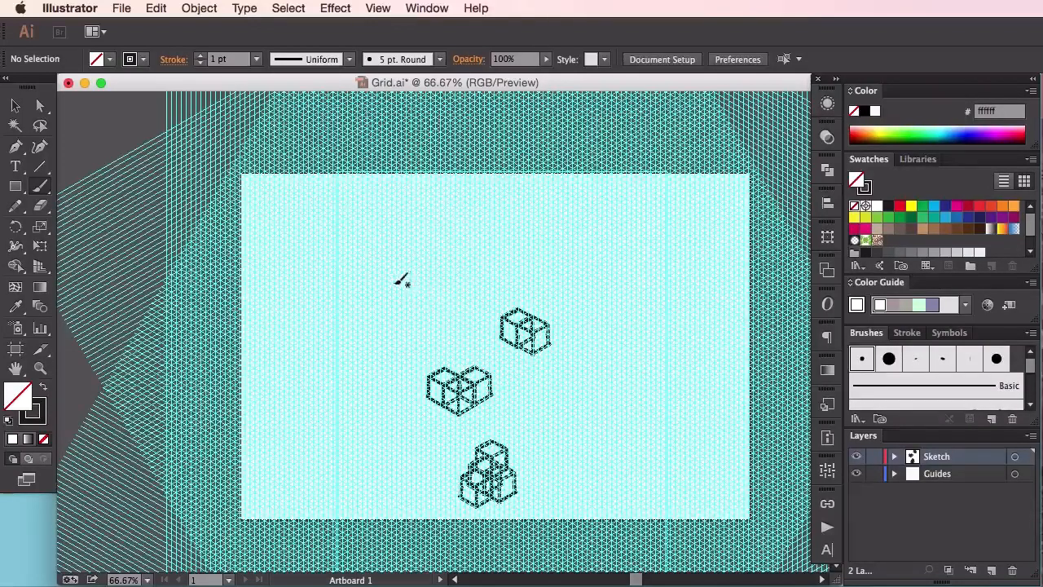
pyautogui.press('super+equal')
pyautogui.press('super+equal')
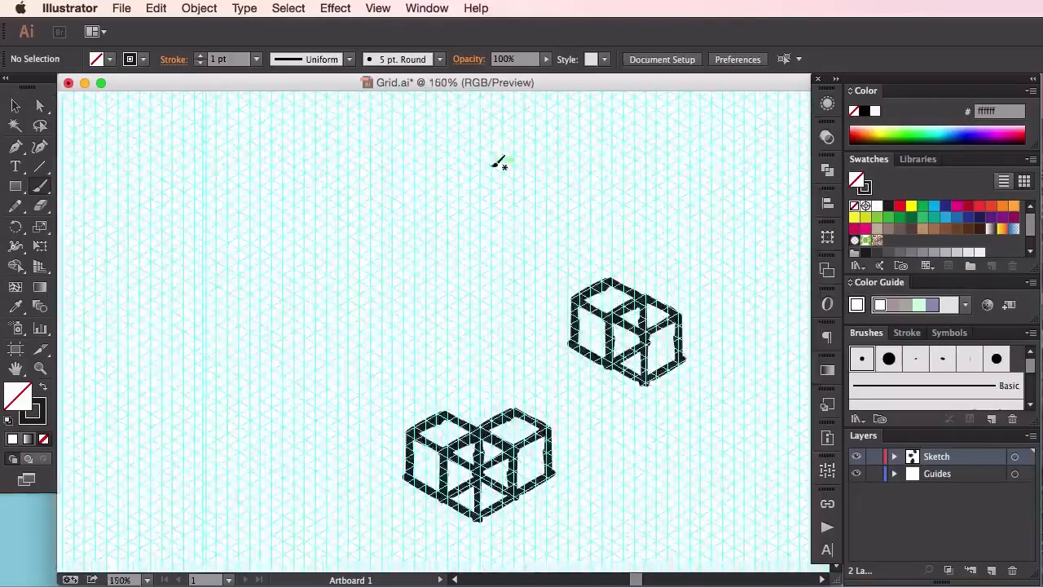
pyautogui.moveTo(403, 241); pyautogui.dragTo(625, 410)
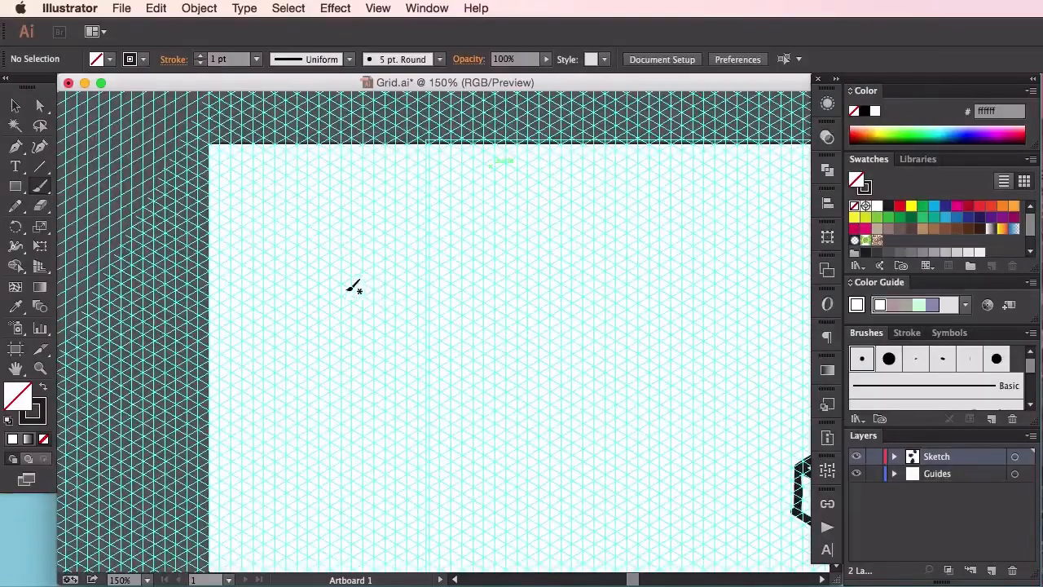
pyautogui.moveTo(337, 285); pyautogui.dragTo(524, 381)
pyautogui.moveTo(443, 335)
pyautogui.mouseDown()
pyautogui.moveTo(525, 381)
pyautogui.moveTo(525, 497)
pyautogui.mouseUp()
pyautogui.moveTo(525, 438); pyautogui.dragTo(524, 381)
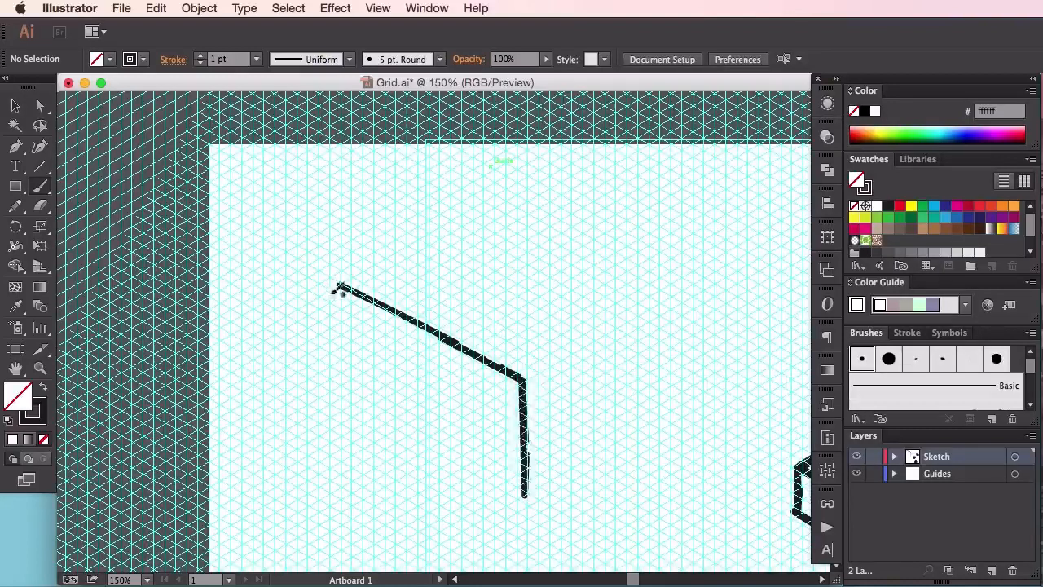
# Close the panel by painting a curved left edge and a long lower edge parallel to the upper one
pyautogui.moveTo(330, 290); pyautogui.dragTo(268, 318)
pyautogui.moveTo(209, 333)
pyautogui.mouseDown()
pyautogui.moveTo(285, 320)
pyautogui.moveTo(338, 282)
pyautogui.moveTo(256, 323)
pyautogui.moveTo(338, 282)
pyautogui.mouseUp()
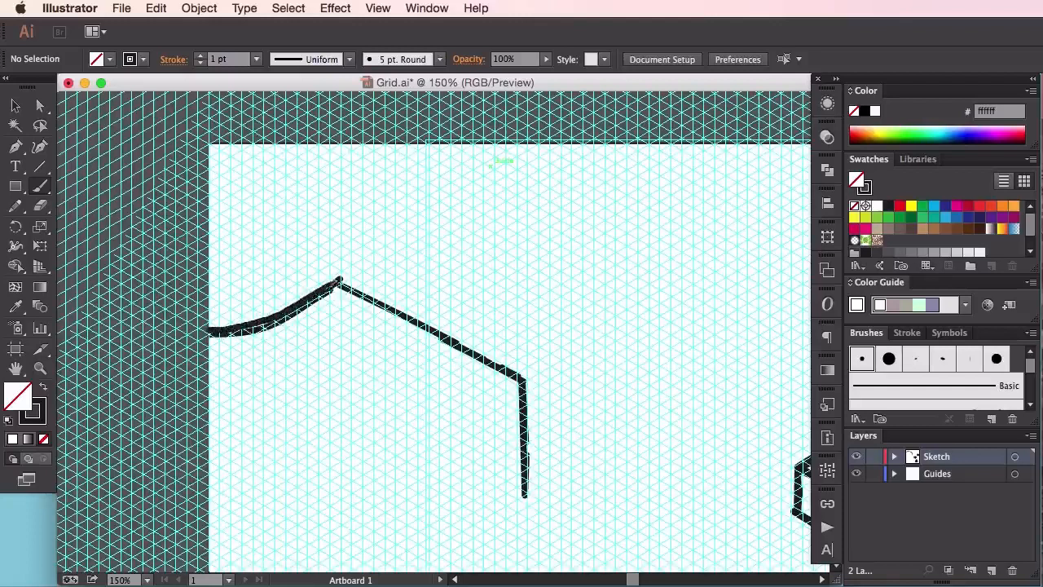
pyautogui.moveTo(205, 330)
pyautogui.mouseDown()
pyautogui.moveTo(285, 359)
pyautogui.moveTo(523, 498)
pyautogui.mouseUp()
pyautogui.moveTo(285, 371)
pyautogui.mouseDown()
pyautogui.moveTo(542, 515)
pyautogui.moveTo(526, 496)
pyautogui.moveTo(530, 521)
pyautogui.mouseUp()
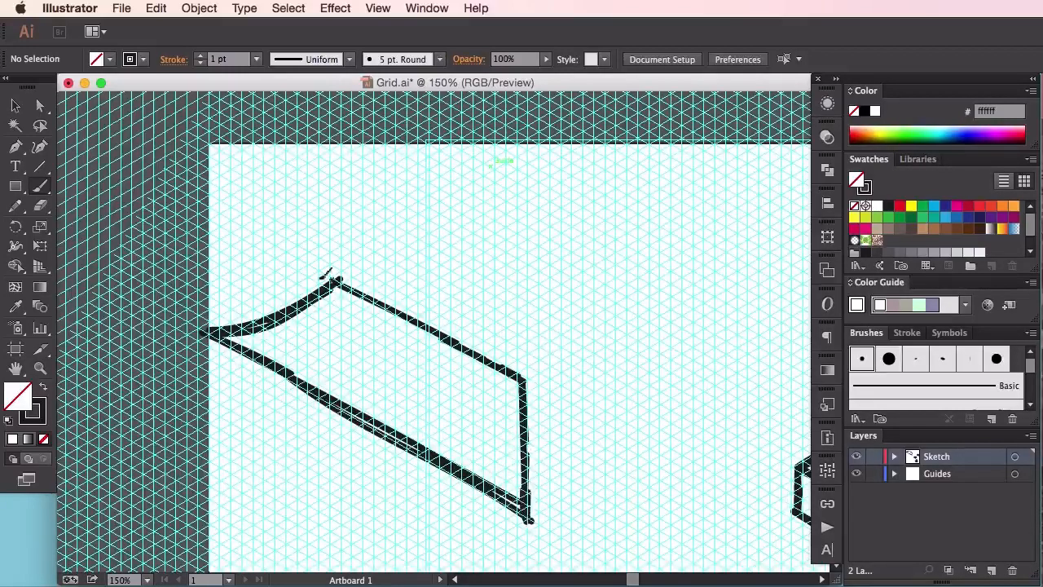
# Select all the strokes of the curved-edge panel and group them
pyautogui.click(15, 105)
pyautogui.moveTo(187, 253)
pyautogui.mouseDown()
pyautogui.moveTo(490, 432)
pyautogui.moveTo(557, 396)
pyautogui.mouseUp()
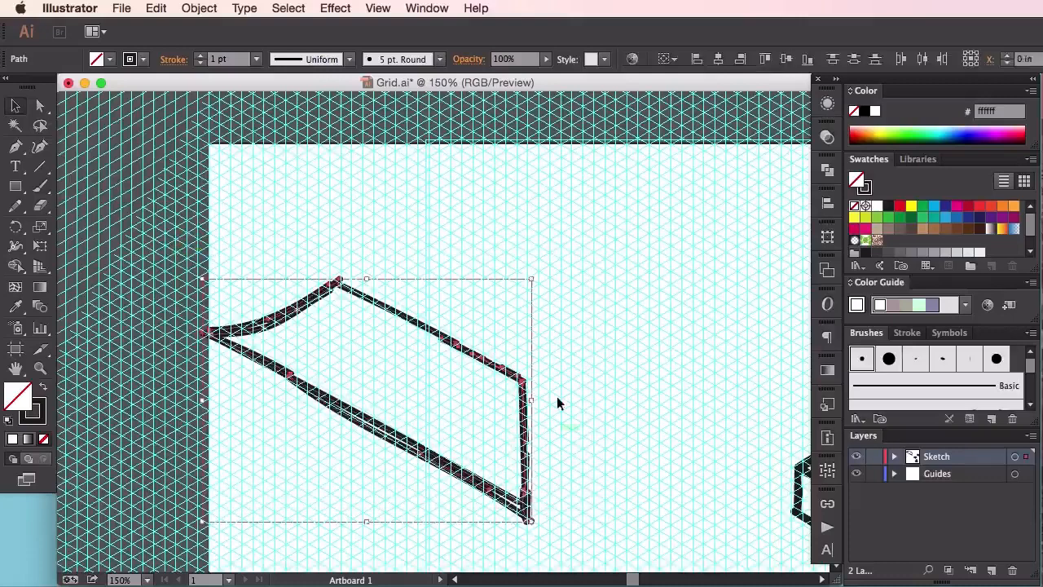
pyautogui.hotkey('ctrl', '-')
pyautogui.hotkey('ctrl', '-')
pyautogui.press('super+shift+b')
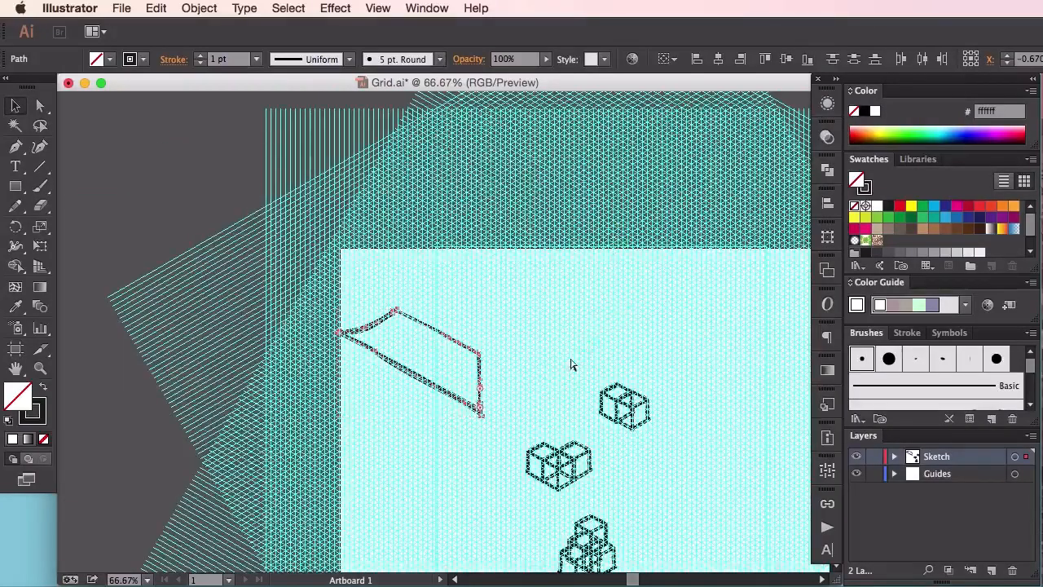
pyautogui.press('super+g')
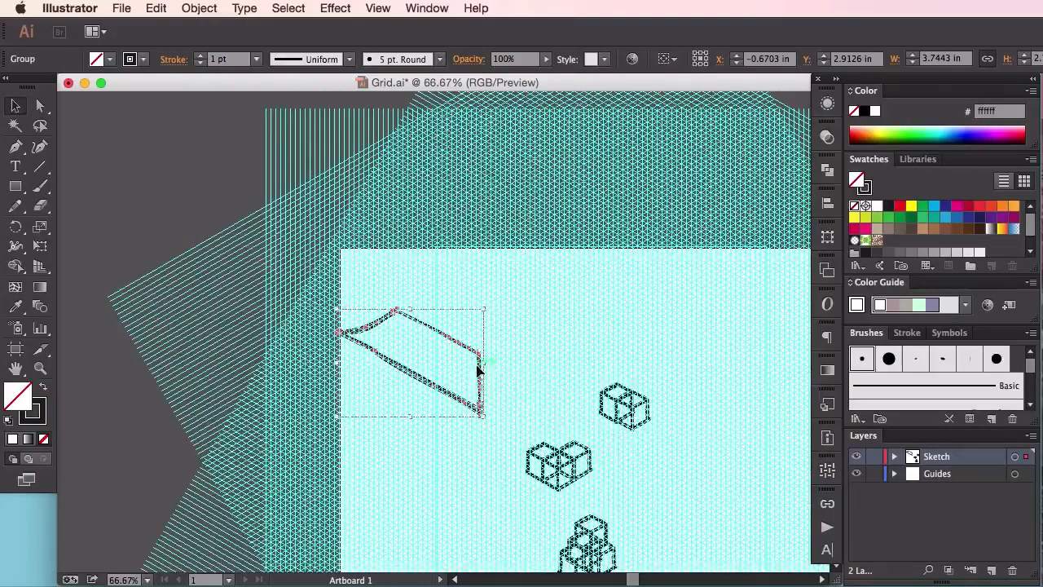
# Try to reflect the grouped panel across the vertical axis
pyautogui.rightClick(478, 368)
pyautogui.moveTo(580, 498)
pyautogui.click(697, 544)
pyautogui.click(512, 430)
pyautogui.press('super+z')
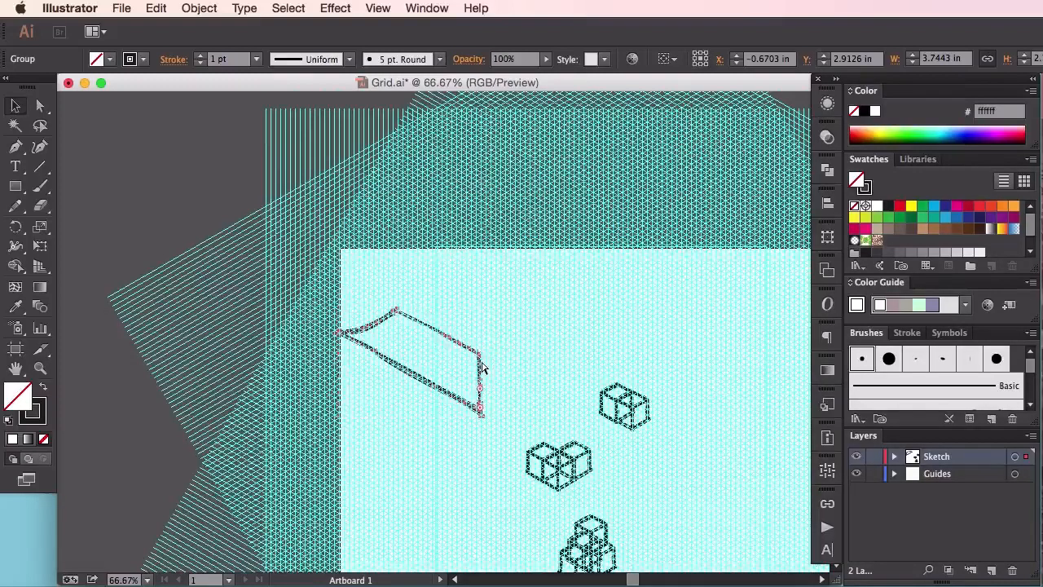
# Paste a copy of the panel, reflect it across the vertical axis, and join it to the original along the vertical edge
pyautogui.moveTo(479, 372); pyautogui.dragTo(511, 330)
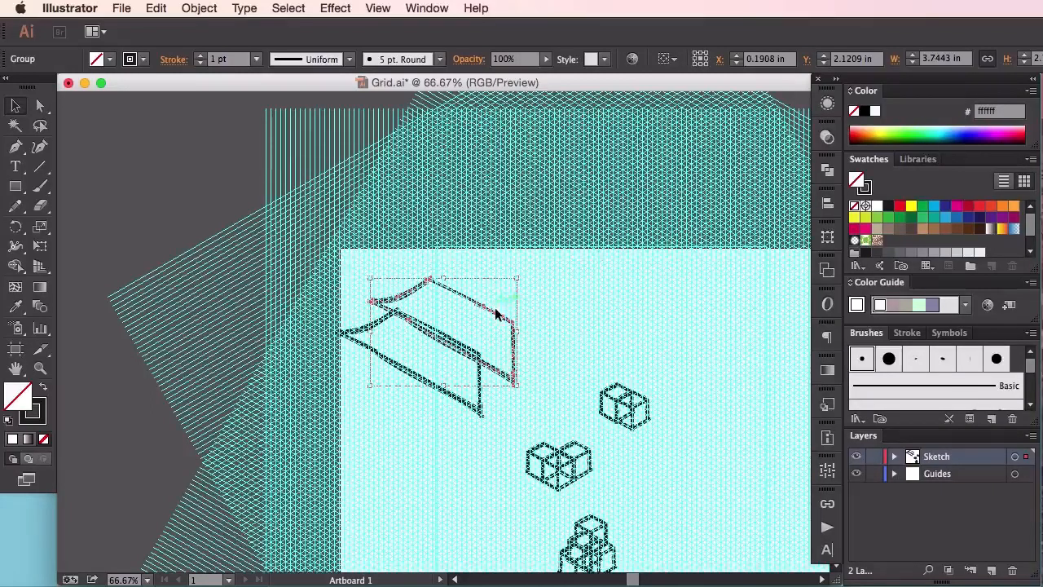
pyautogui.rightClick(499, 316)
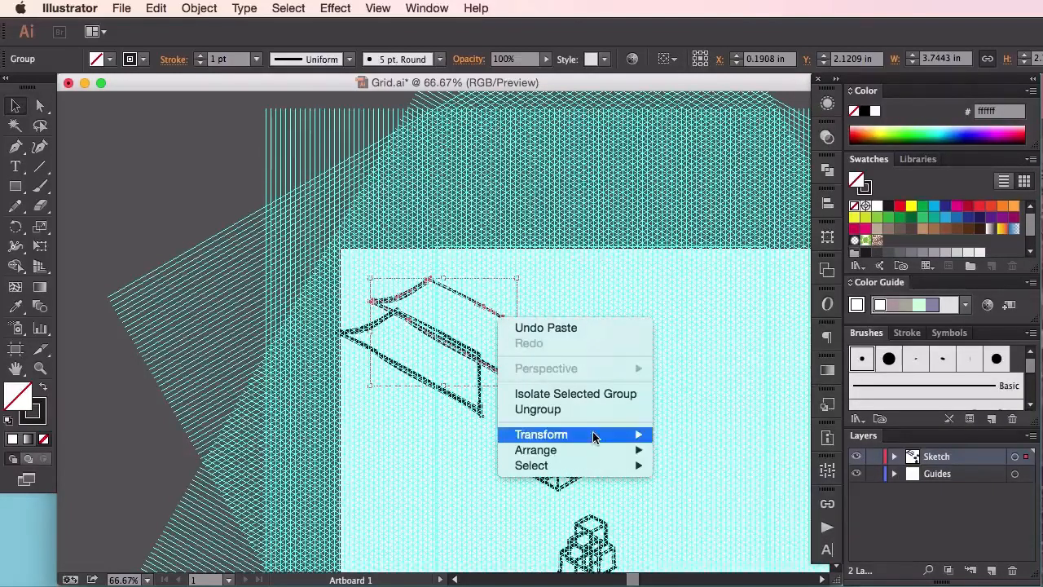
pyautogui.moveTo(594, 433)
pyautogui.click(731, 498)
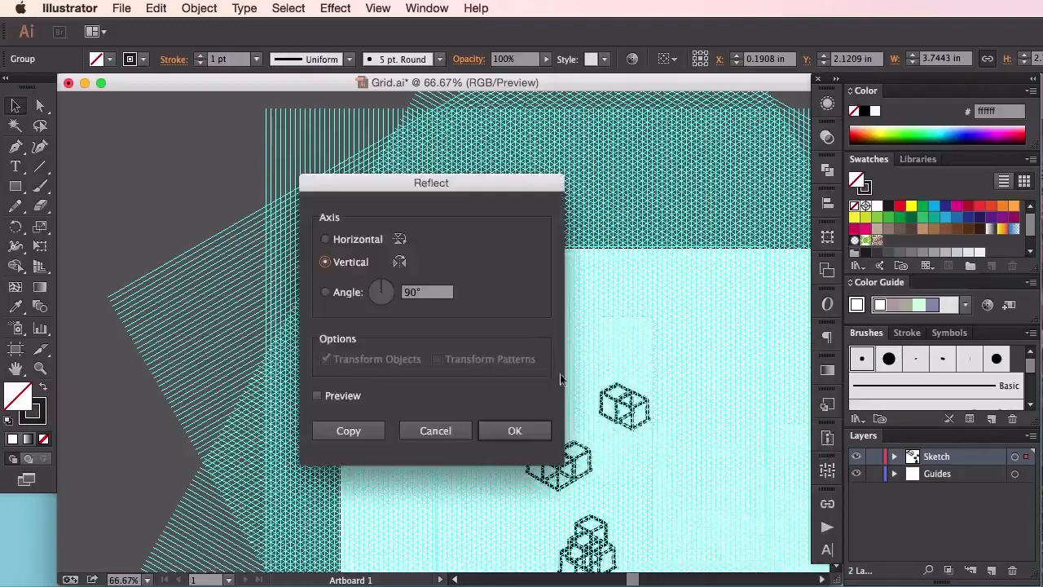
pyautogui.click(529, 430)
pyautogui.moveTo(443, 291); pyautogui.dragTo(557, 324)
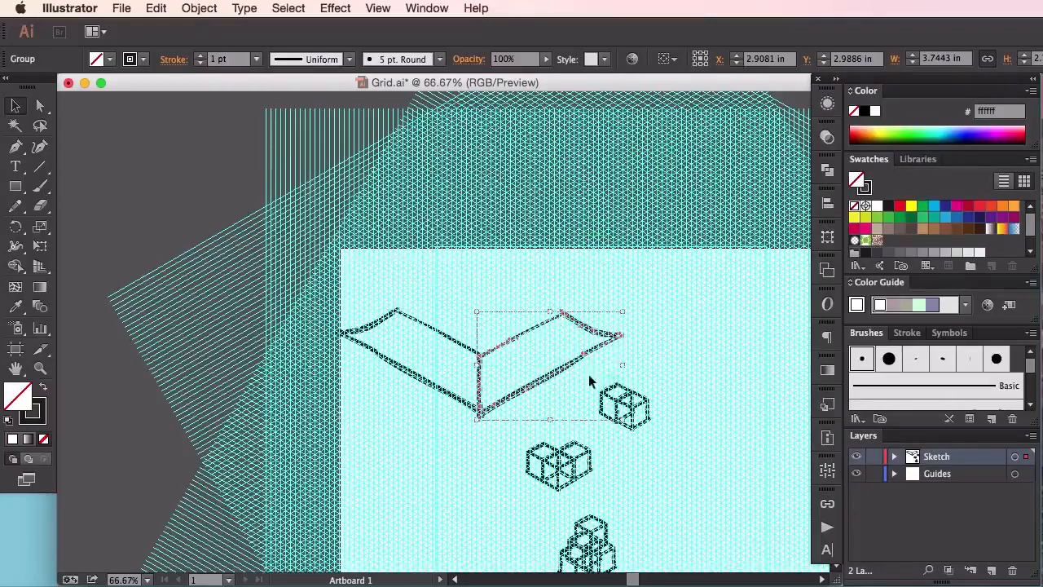
# Scale the two joined panels down together and reposition them above the cube clusters
pyautogui.moveTo(368, 283); pyautogui.dragTo(551, 414)
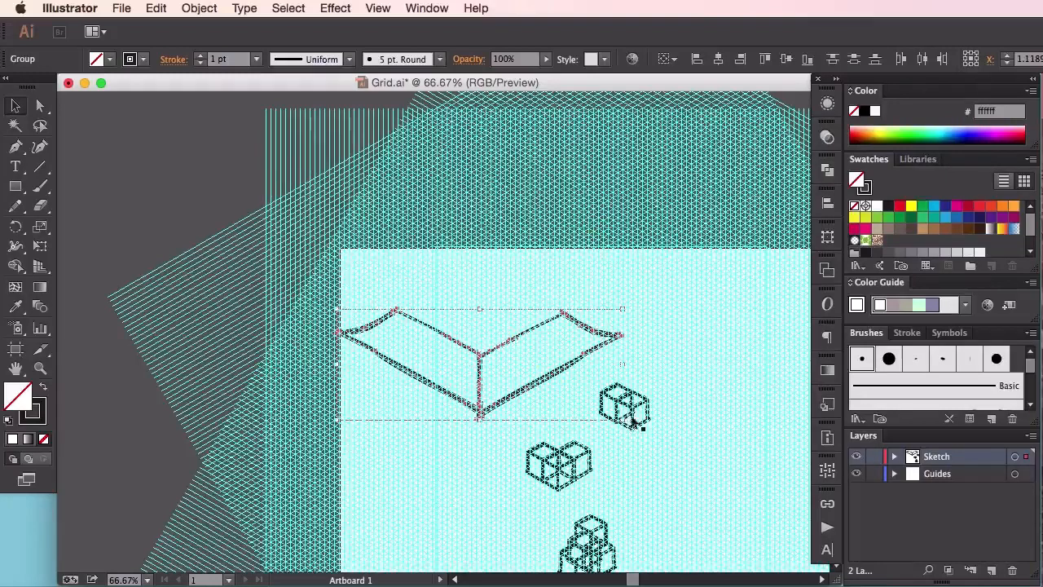
pyautogui.moveTo(623, 312); pyautogui.dragTo(580, 308)
pyautogui.click(487, 323)
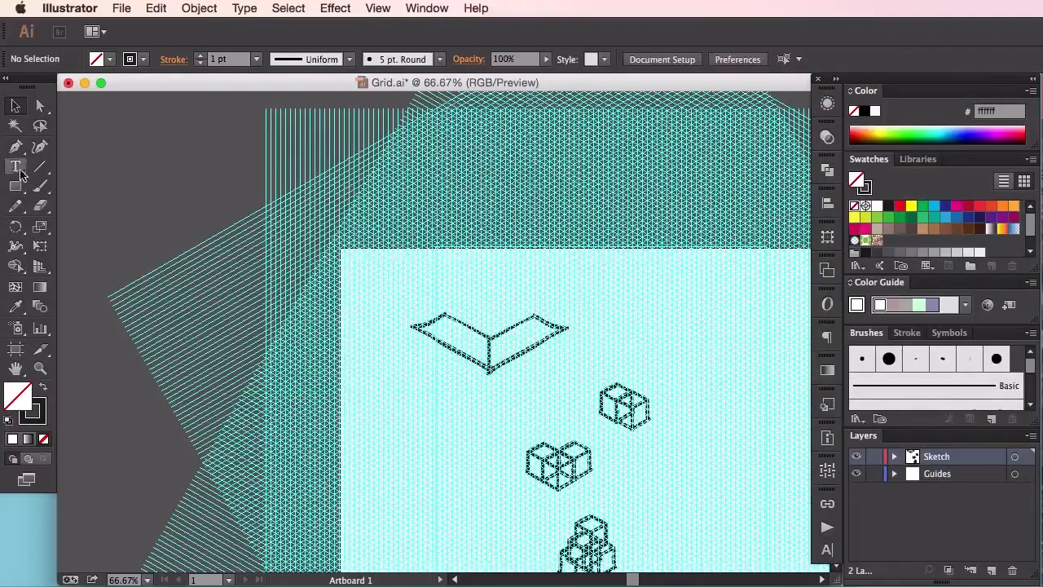
# Paint the two back edges with the Paintbrush so they meet at a peak behind the joined panels
pyautogui.click(39, 186)
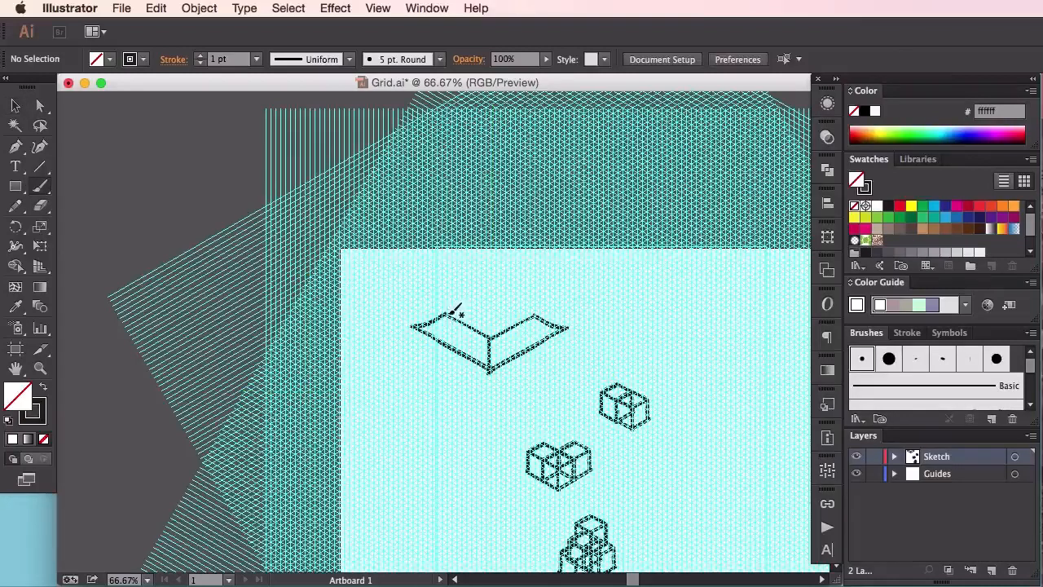
pyautogui.moveTo(451, 312)
pyautogui.mouseDown()
pyautogui.moveTo(489, 296)
pyautogui.moveTo(536, 313)
pyautogui.moveTo(491, 297)
pyautogui.mouseUp()
pyautogui.hotkey('ctrl', 'z')
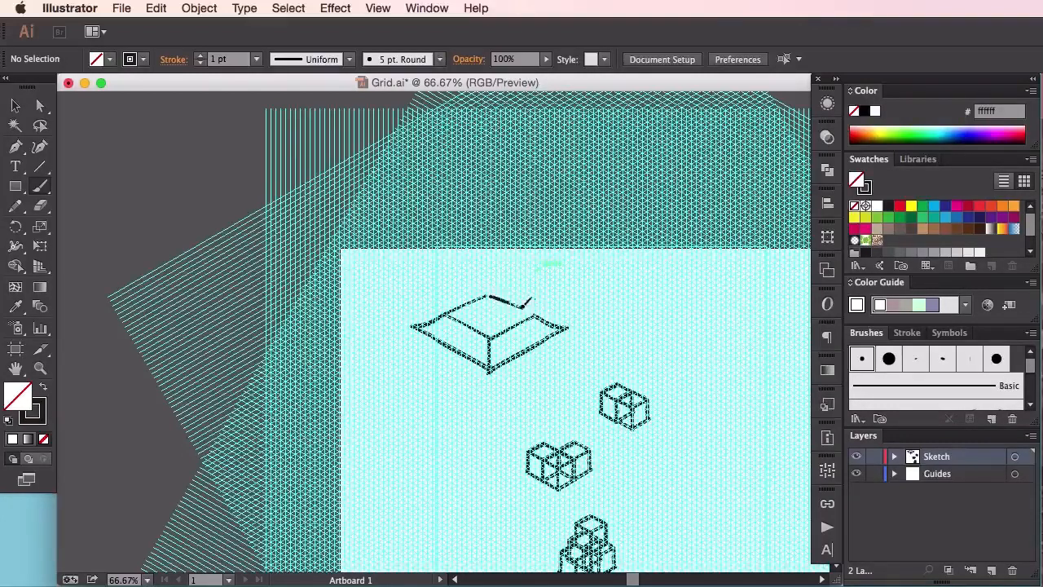
pyautogui.moveTo(534, 313)
pyautogui.mouseDown()
pyautogui.moveTo(489, 292)
pyautogui.moveTo(471, 299)
pyautogui.moveTo(498, 284)
pyautogui.mouseUp()
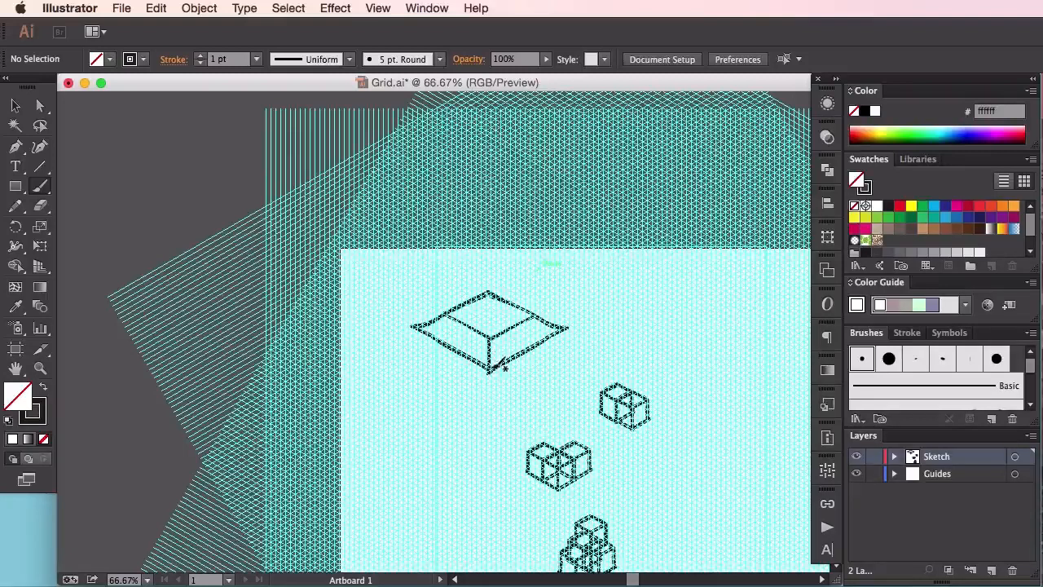
# Paint three vertical posts with the Paintbrush hanging below the front and the two side corners of the wide roof
pyautogui.moveTo(487, 379); pyautogui.dragTo(488, 414)
pyautogui.moveTo(557, 352); pyautogui.dragTo(557, 376)
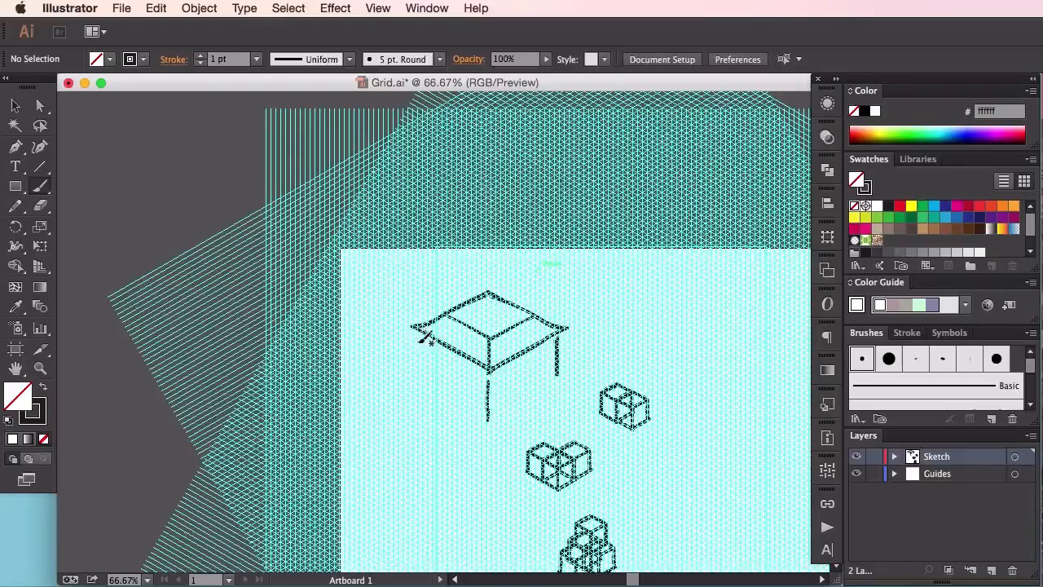
pyautogui.moveTo(416, 329); pyautogui.dragTo(416, 373)
# Paint three upright tower edges rising from the centre, left and right of the roof's inner ridge
pyautogui.moveTo(490, 330)
pyautogui.mouseDown()
pyautogui.moveTo(487, 274)
pyautogui.moveTo(487, 330)
pyautogui.moveTo(488, 275)
pyautogui.moveTo(453, 265)
pyautogui.mouseUp()
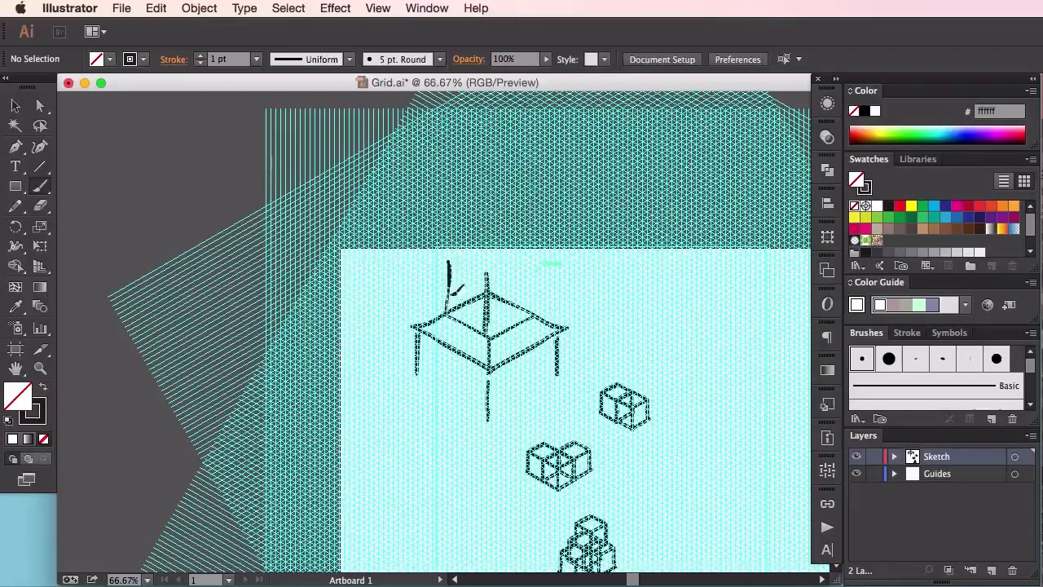
pyautogui.moveTo(528, 315); pyautogui.dragTo(528, 262)
pyautogui.moveTo(529, 262); pyautogui.dragTo(529, 312)
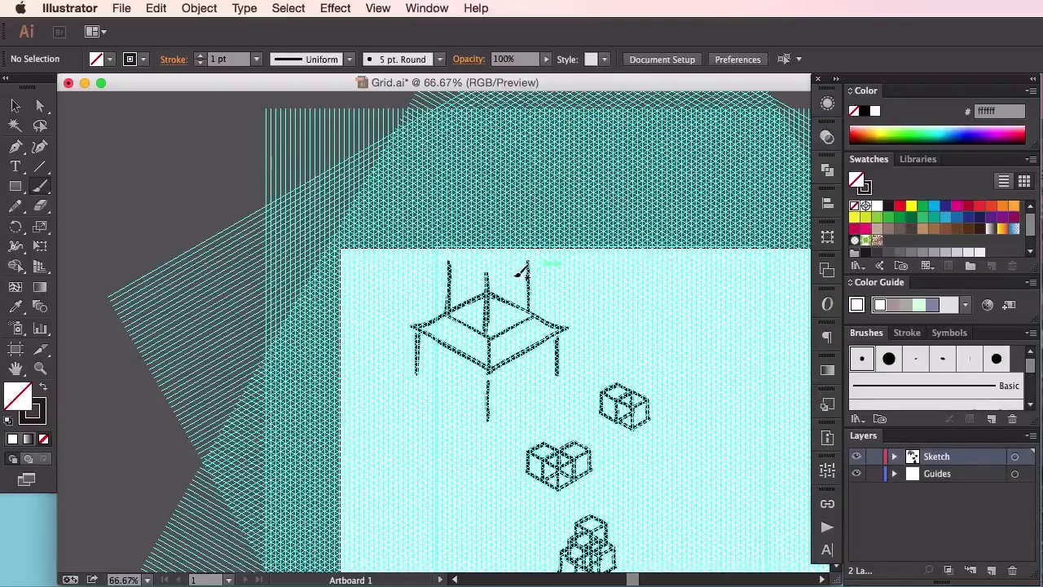
# Select the whole roof structure with its posts and move it down and slightly left on the artboard
pyautogui.press('v')
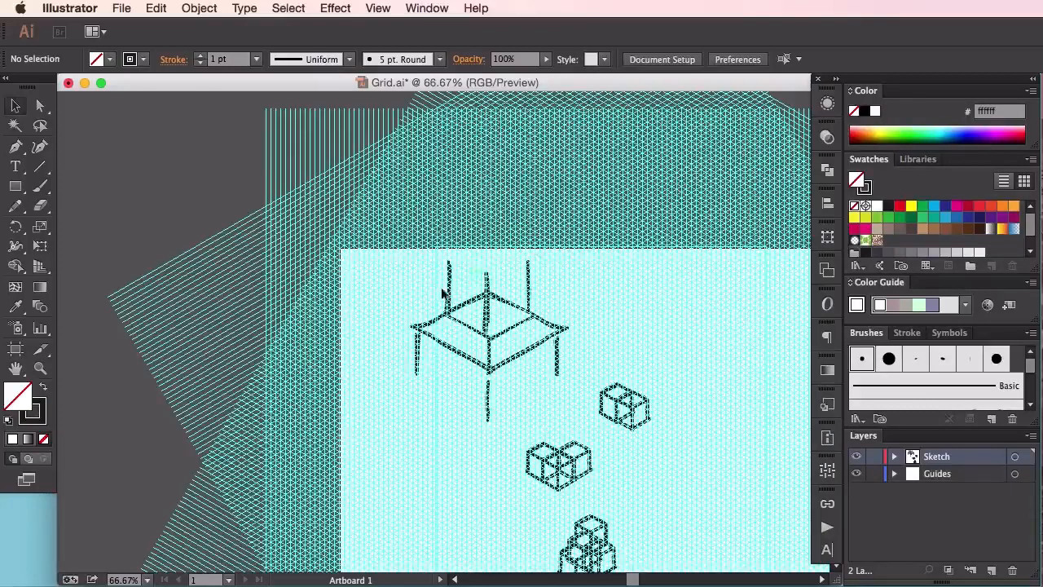
pyautogui.moveTo(495, 328); pyautogui.dragTo(515, 342)
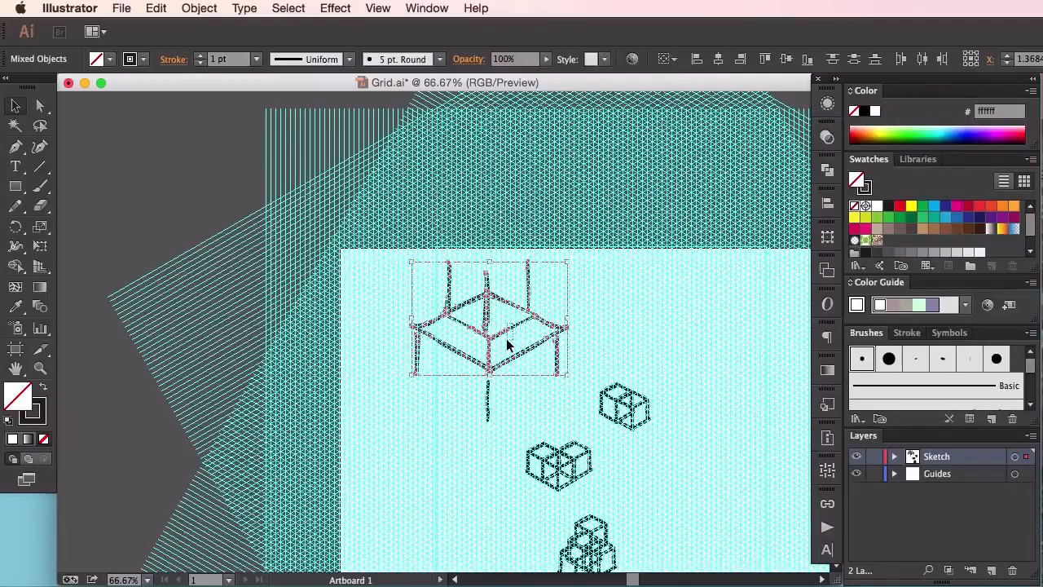
pyautogui.click(507, 348)
pyautogui.moveTo(551, 401); pyautogui.dragTo(472, 381)
pyautogui.click(537, 300)
# Delete the doubled strokes that form the tower's right edge
pyautogui.moveTo(506, 325); pyautogui.dragTo(503, 337)
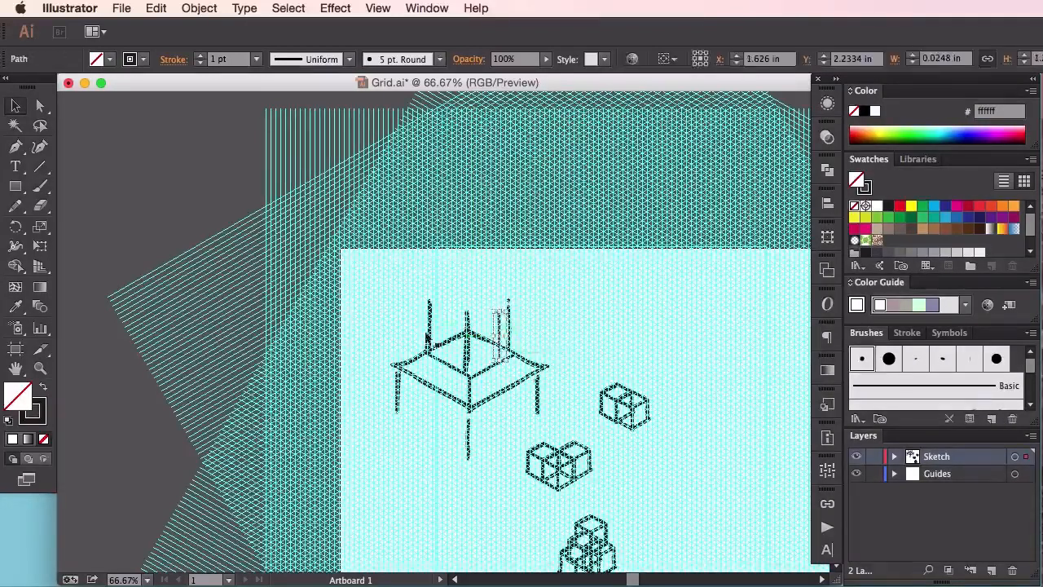
pyautogui.click(505, 297)
pyautogui.moveTo(490, 293); pyautogui.dragTo(533, 319)
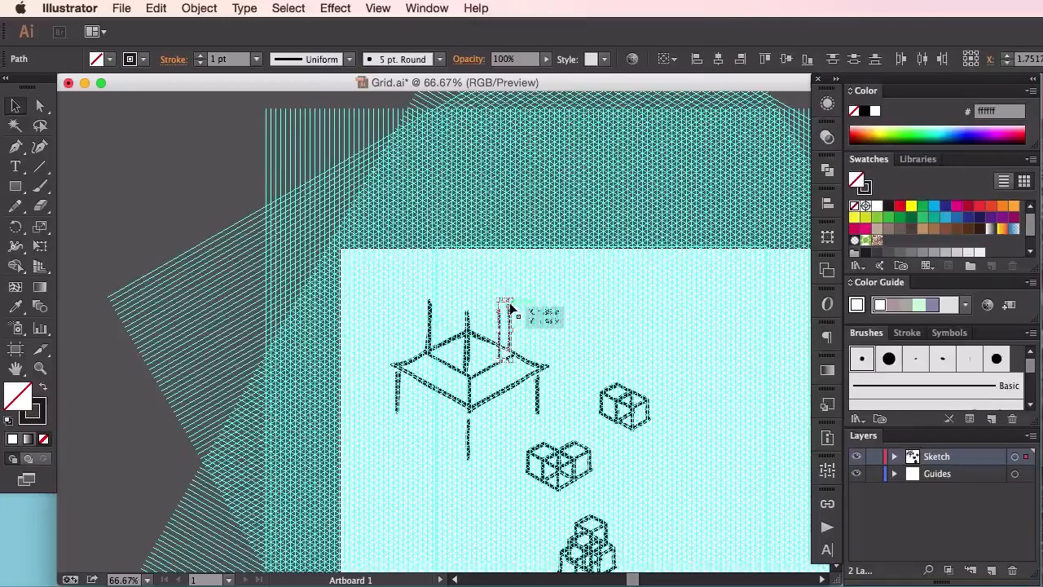
pyautogui.press('Delete')
# Group the left tower edge closer to the centre and place a pasted copy of it as the right edge
pyautogui.moveTo(431, 311); pyautogui.dragTo(476, 295)
pyautogui.click(493, 291)
pyautogui.press('super+g')
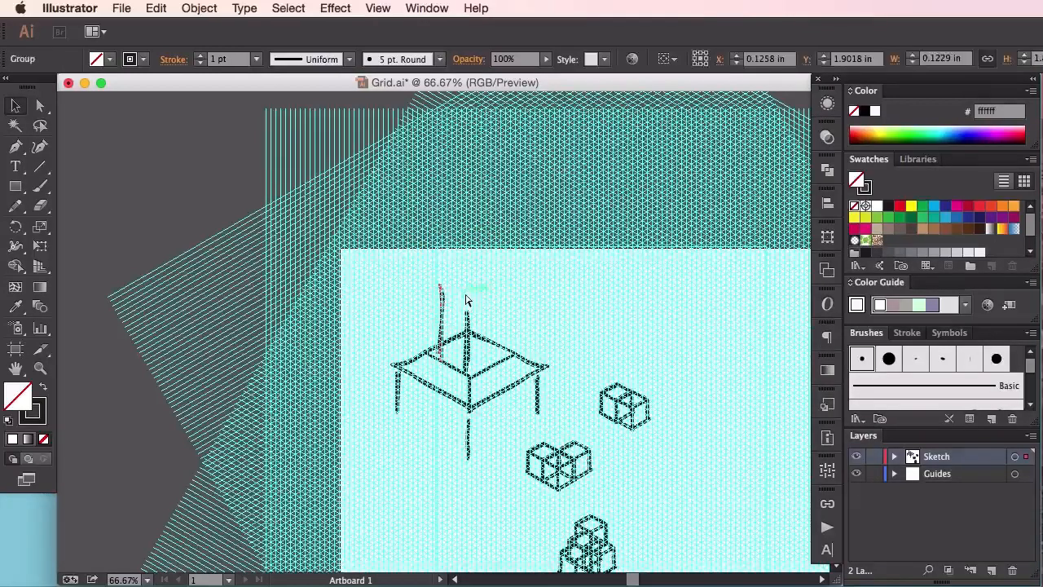
pyautogui.press('super+v')
pyautogui.moveTo(445, 303); pyautogui.dragTo(494, 315)
pyautogui.click(491, 265)
# Paint a V-shaped ledge between the tower's edges and extend all three vertical edges upward above it
pyautogui.click(40, 186)
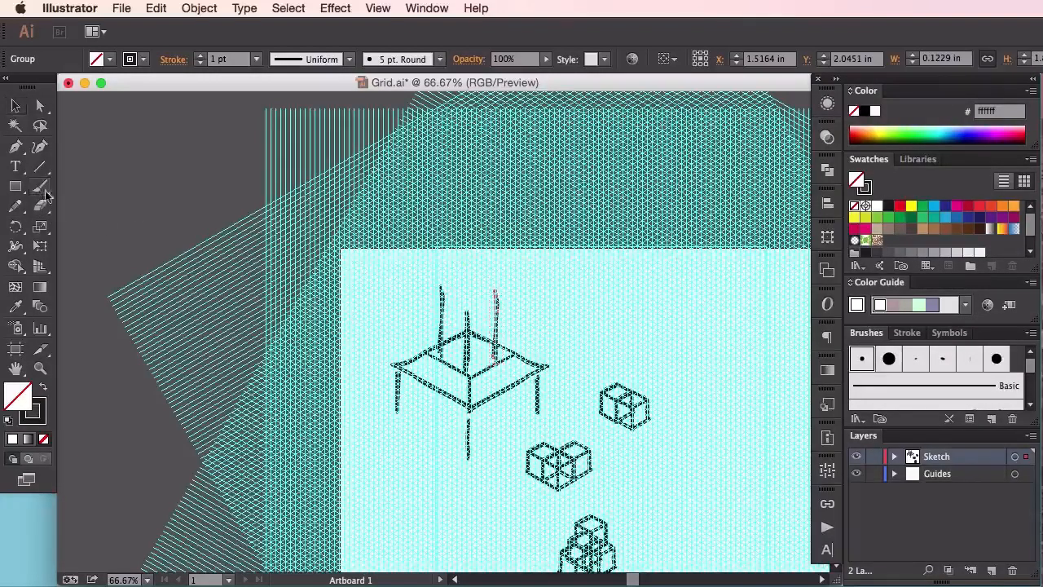
pyautogui.moveTo(448, 304)
pyautogui.mouseDown()
pyautogui.moveTo(471, 317)
pyautogui.moveTo(495, 303)
pyautogui.mouseUp()
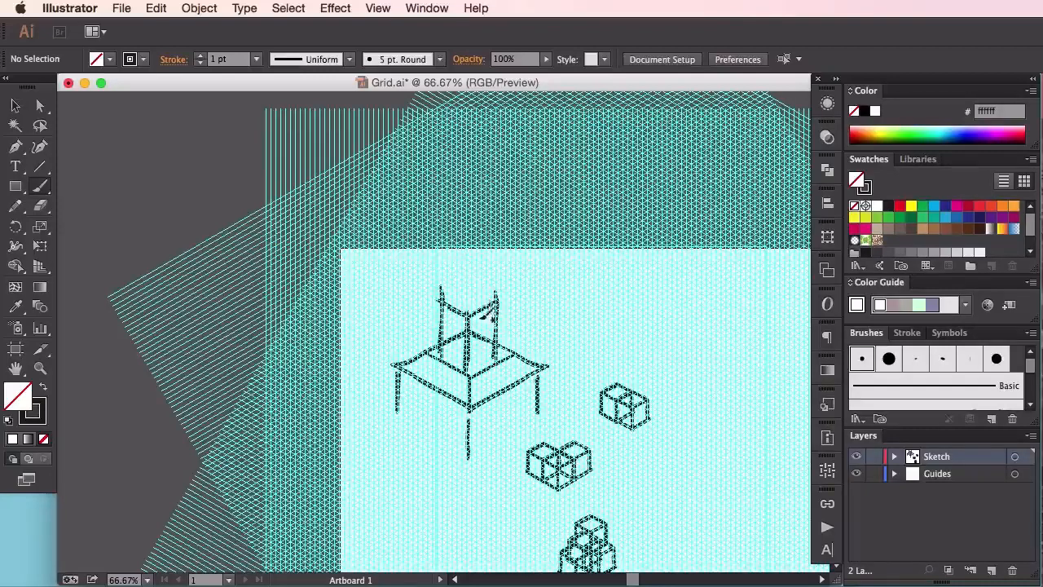
pyautogui.moveTo(469, 285); pyautogui.dragTo(471, 302)
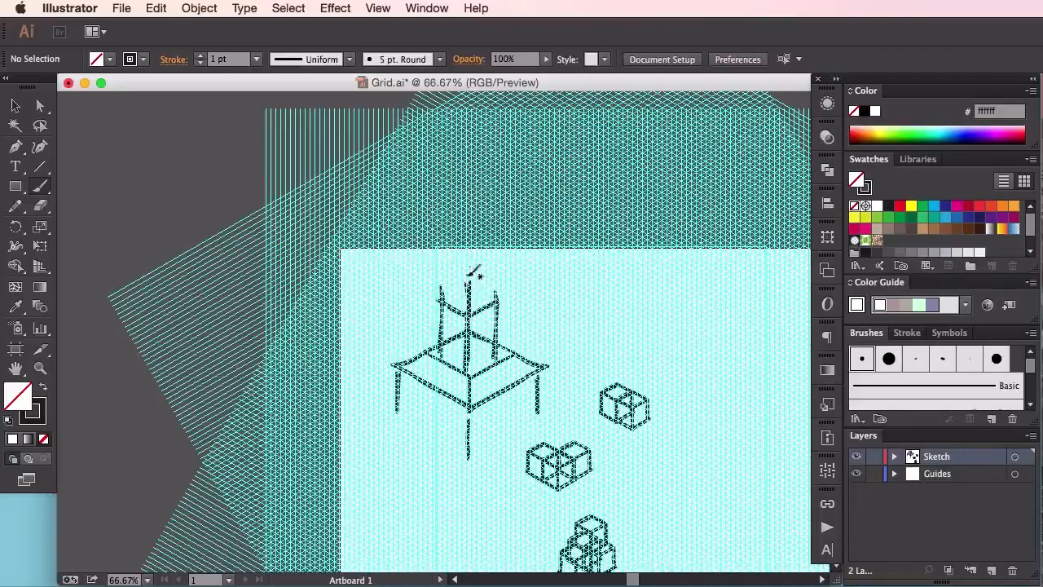
pyautogui.press('super+equal')
pyautogui.moveTo(579, 283); pyautogui.dragTo(571, 351)
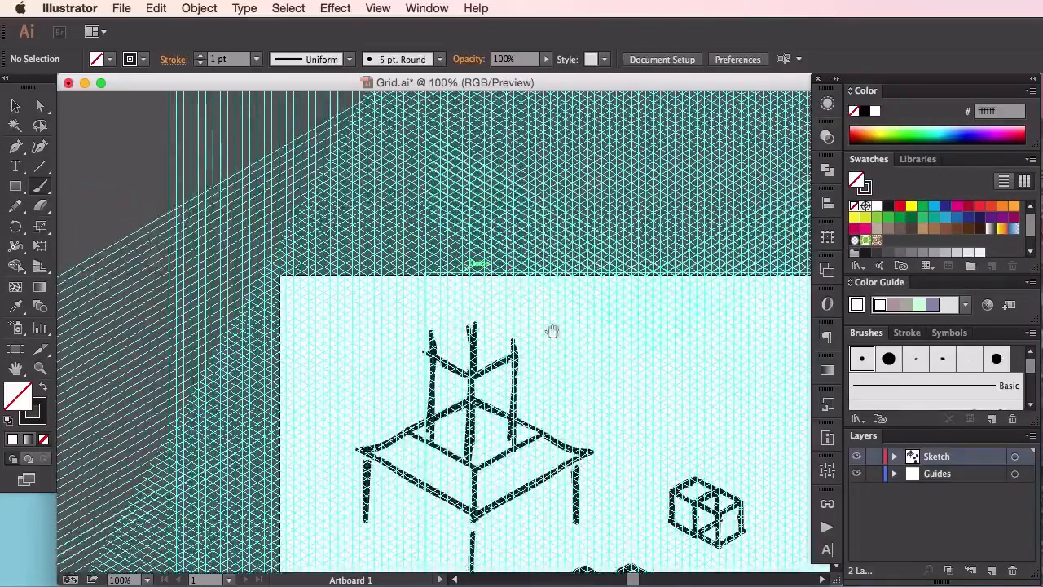
pyautogui.moveTo(431, 350); pyautogui.dragTo(438, 304)
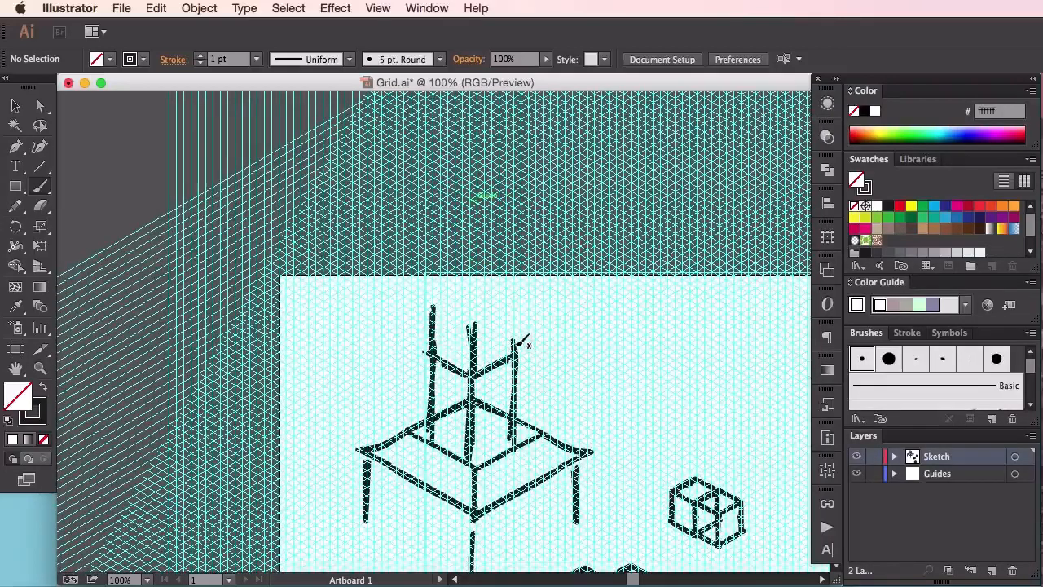
pyautogui.moveTo(513, 309); pyautogui.dragTo(514, 349)
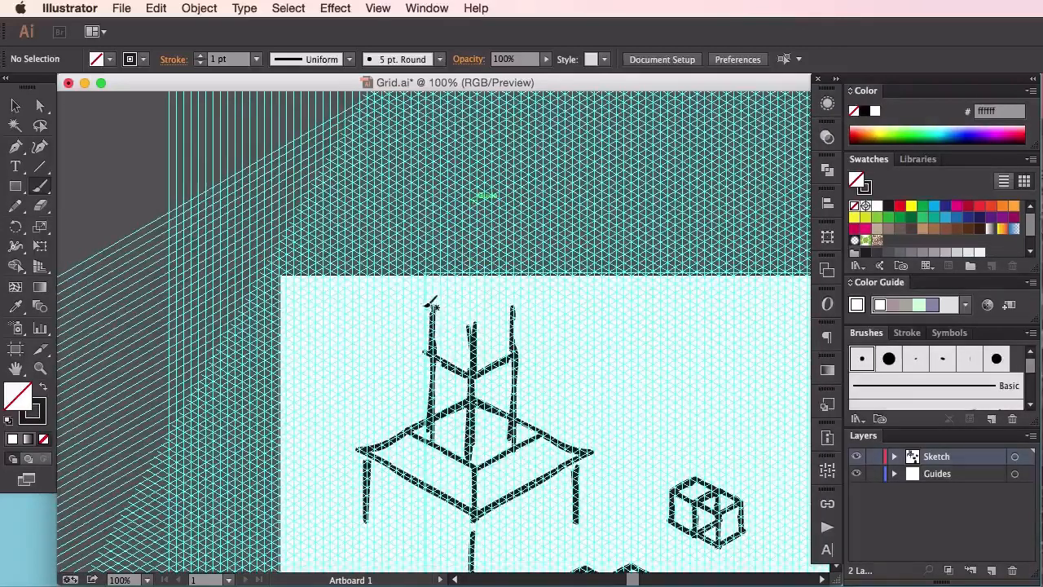
# Paint a small peaked roof with overhanging corners and a central ridge on top of the tower
pyautogui.moveTo(439, 306); pyautogui.dragTo(419, 298)
pyautogui.moveTo(525, 303); pyautogui.dragTo(472, 327)
pyautogui.moveTo(431, 291)
pyautogui.mouseDown()
pyautogui.moveTo(469, 254)
pyautogui.moveTo(415, 298)
pyautogui.mouseUp()
pyautogui.moveTo(475, 254); pyautogui.dragTo(524, 295)
pyautogui.moveTo(475, 255); pyautogui.dragTo(526, 295)
pyautogui.moveTo(465, 259)
pyautogui.mouseDown()
pyautogui.moveTo(479, 264)
pyautogui.moveTo(474, 316)
pyautogui.mouseUp()
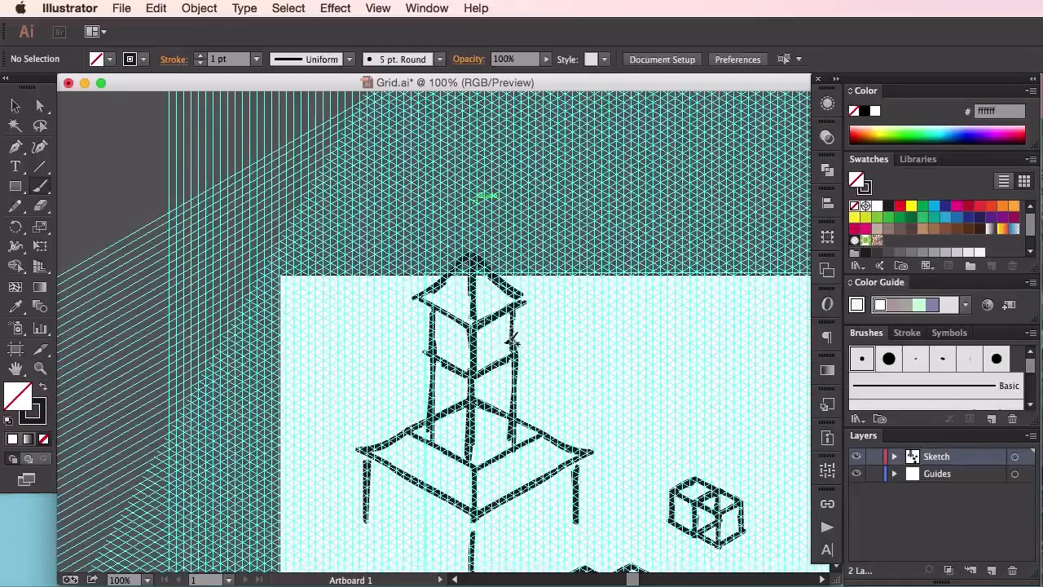
# Paint a fork-tailed banner extending from the tower's left side and an upright oval on its right face
pyautogui.moveTo(434, 346); pyautogui.dragTo(418, 354)
pyautogui.moveTo(407, 329)
pyautogui.mouseDown()
pyautogui.moveTo(432, 343)
pyautogui.moveTo(394, 339)
pyautogui.mouseUp()
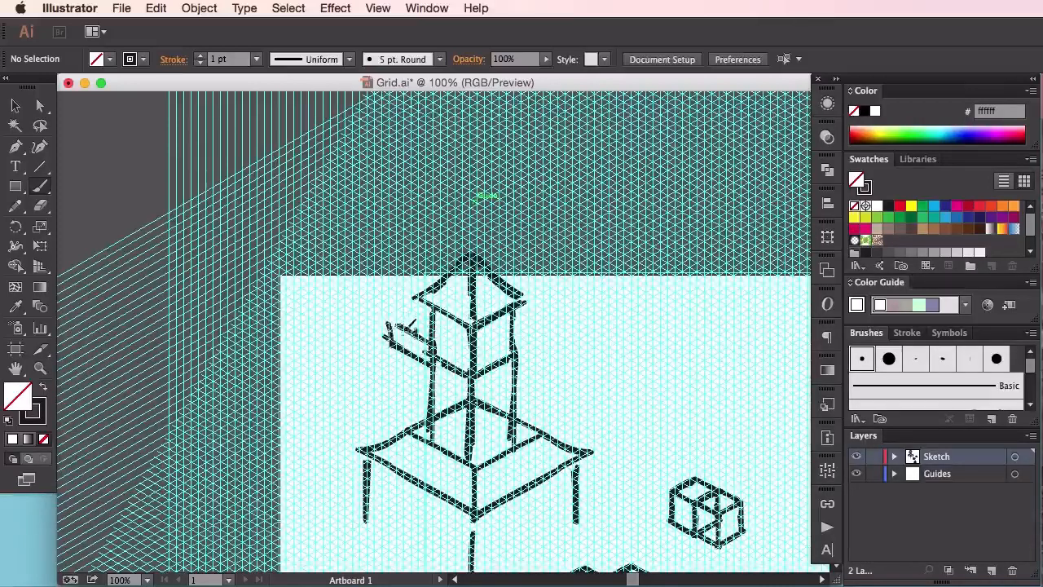
pyautogui.moveTo(388, 334)
pyautogui.mouseDown()
pyautogui.moveTo(358, 318)
pyautogui.moveTo(342, 332)
pyautogui.moveTo(393, 358)
pyautogui.mouseUp()
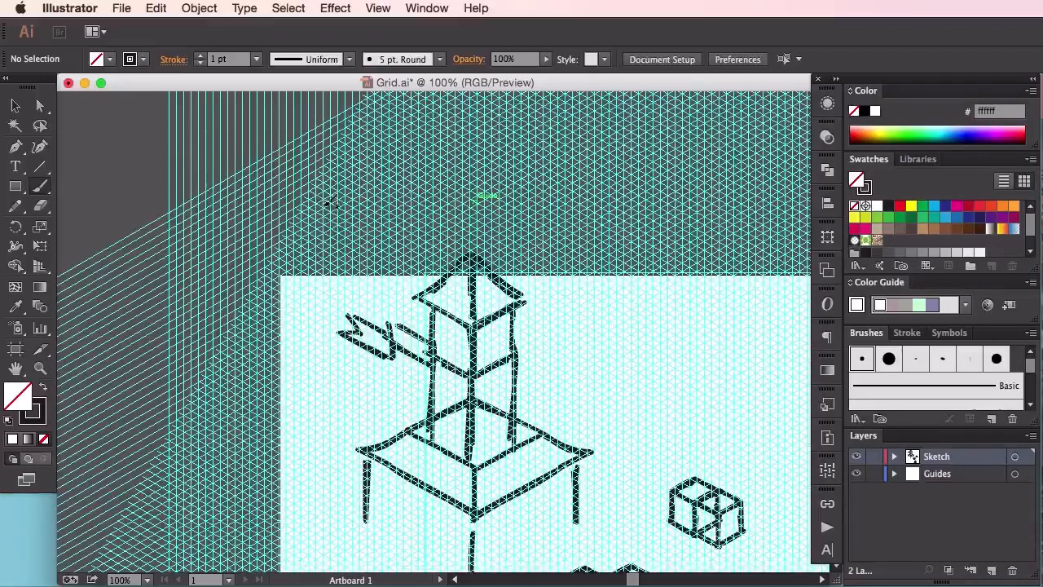
pyautogui.moveTo(500, 345)
pyautogui.mouseDown()
pyautogui.moveTo(511, 404)
pyautogui.moveTo(519, 351)
pyautogui.moveTo(489, 369)
pyautogui.moveTo(509, 389)
pyautogui.moveTo(506, 342)
pyautogui.moveTo(496, 387)
pyautogui.moveTo(522, 350)
pyautogui.mouseUp()
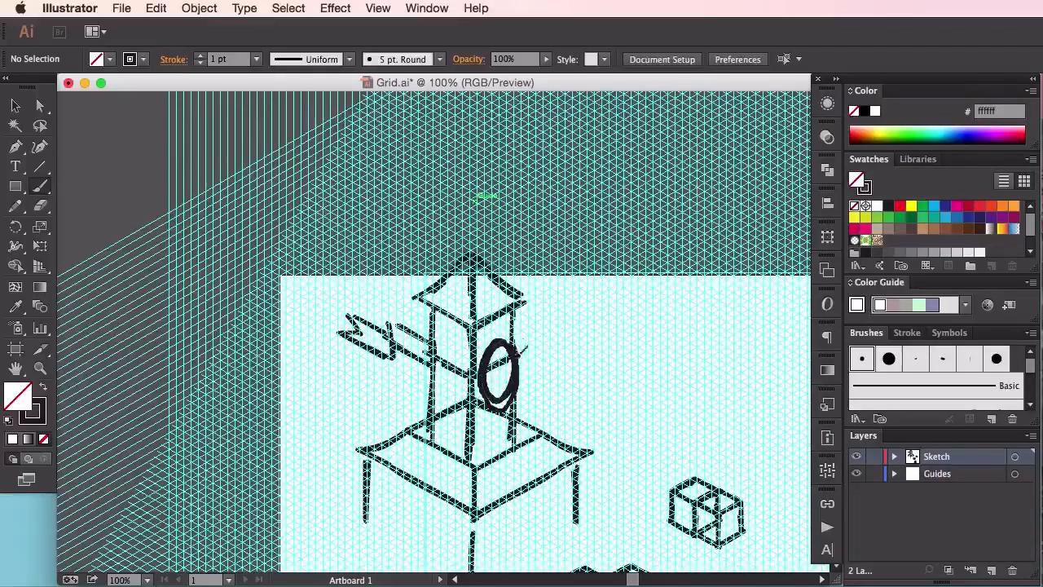
pyautogui.press('super+z')
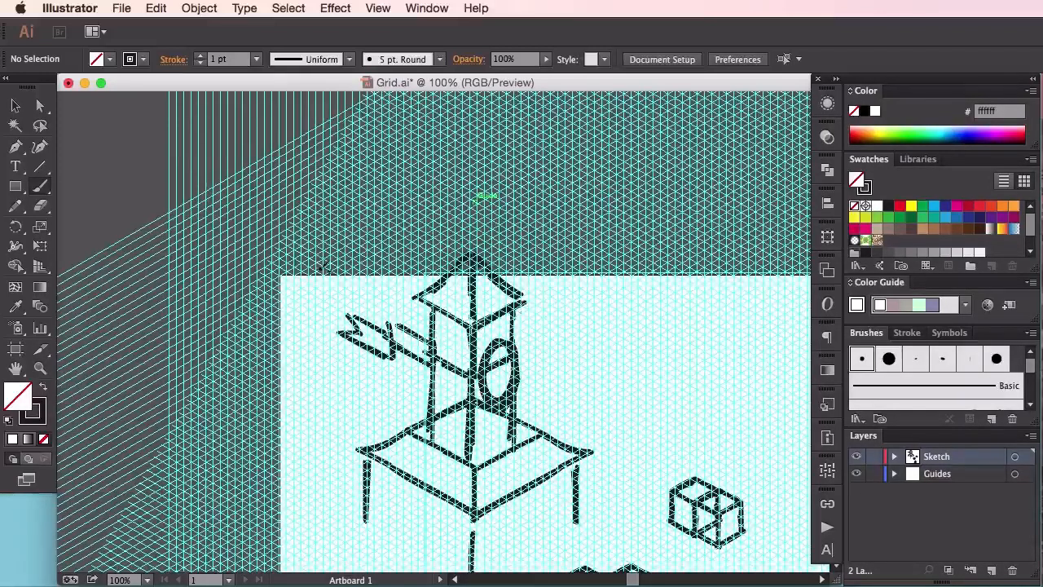
# Move the front post up so it meets the front corner of the wide roof
pyautogui.click(16, 106)
pyautogui.scroll(-3, 570, 347)
pyautogui.hscroll(2, 571, 346)
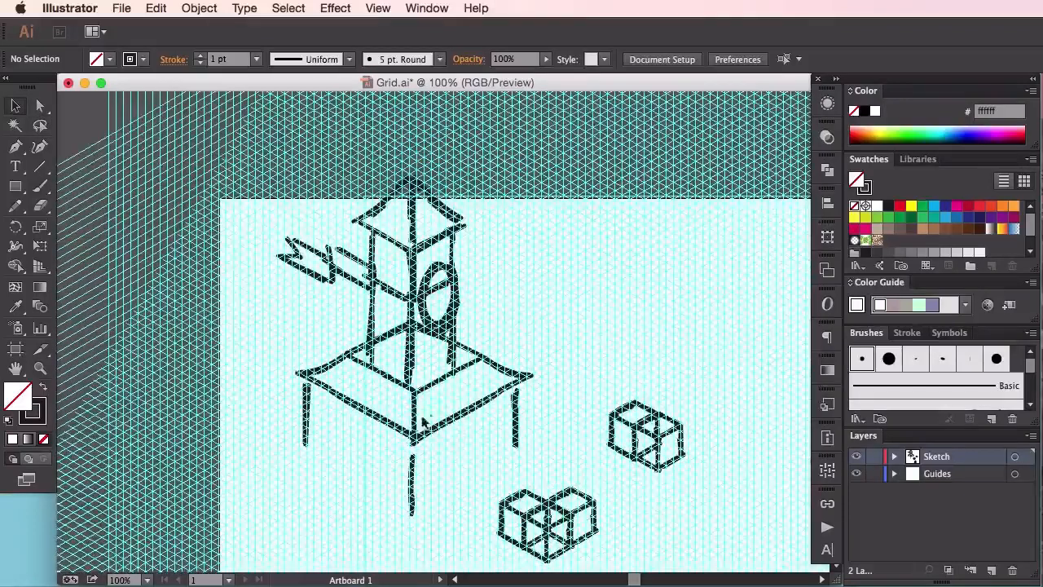
pyautogui.click(412, 480)
pyautogui.moveTo(416, 480); pyautogui.dragTo(417, 468)
pyautogui.press('super+shift+a')
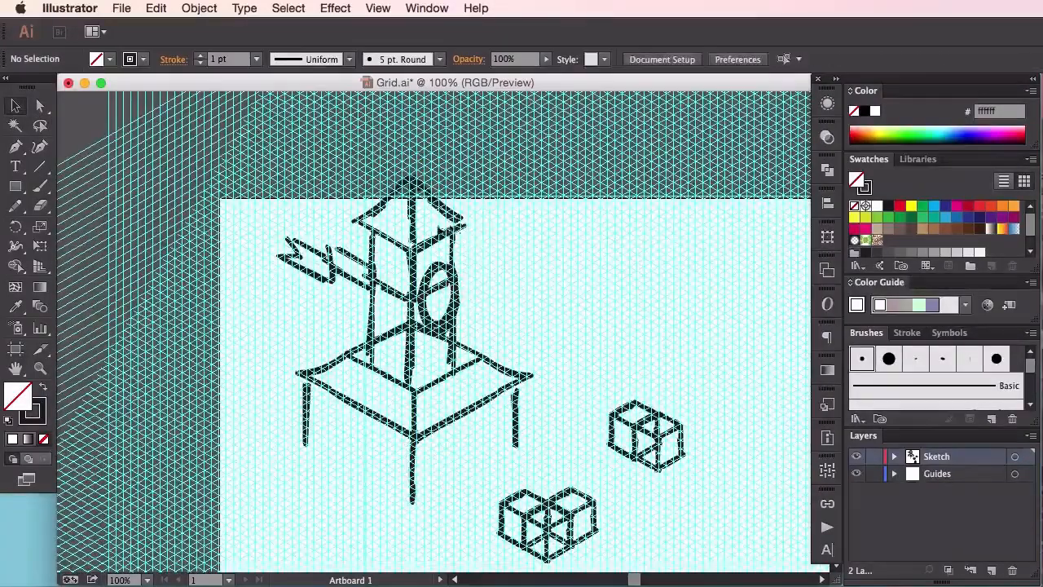
# Group all the tower's strokes and move the group down and right toward the cube clusters
pyautogui.moveTo(253, 183)
pyautogui.mouseDown()
pyautogui.moveTo(563, 447)
pyautogui.moveTo(570, 443)
pyautogui.moveTo(544, 461)
pyautogui.moveTo(261, 183)
pyautogui.mouseUp()
pyautogui.press('super+g')
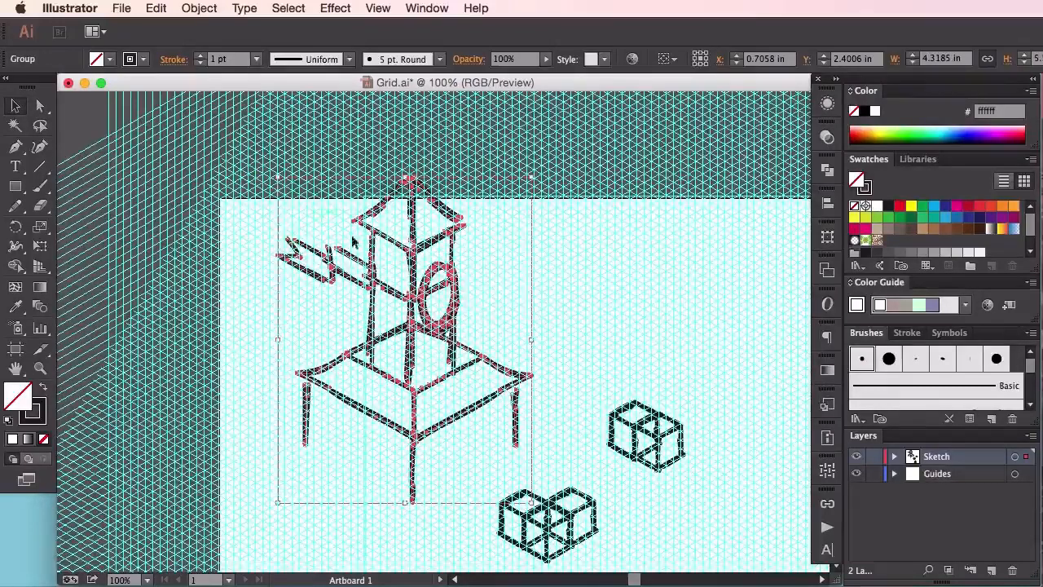
pyautogui.moveTo(414, 338); pyautogui.dragTo(584, 391)
# Arrange the two nearest cube clusters under the front and right corners of the wide roof
pyautogui.click(659, 450)
pyautogui.click(616, 442)
pyautogui.moveTo(652, 440); pyautogui.dragTo(726, 480)
pyautogui.keyDown('shift'); pyautogui.click(673, 471); pyautogui.keyUp('shift')
pyautogui.click(737, 401)
# Shift the tower and its two cube clusters slightly up and left, and move the stacked cubes slightly left
pyautogui.scroll(-3, 677, 310)
pyautogui.hscroll(2, 677, 309)
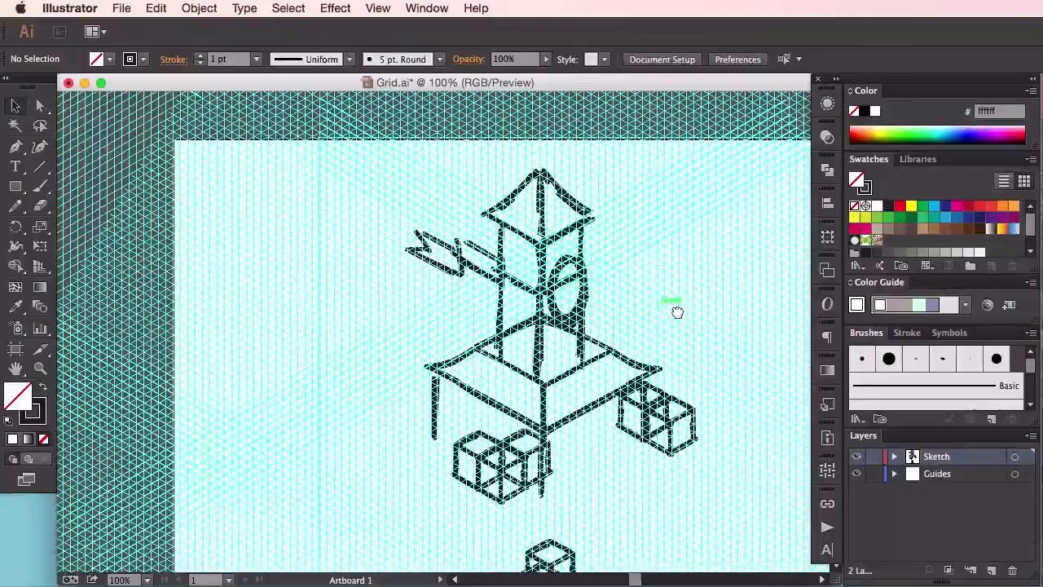
pyautogui.moveTo(343, 171)
pyautogui.mouseDown()
pyautogui.moveTo(570, 378)
pyautogui.moveTo(722, 494)
pyautogui.mouseUp()
pyautogui.press('super+minus')
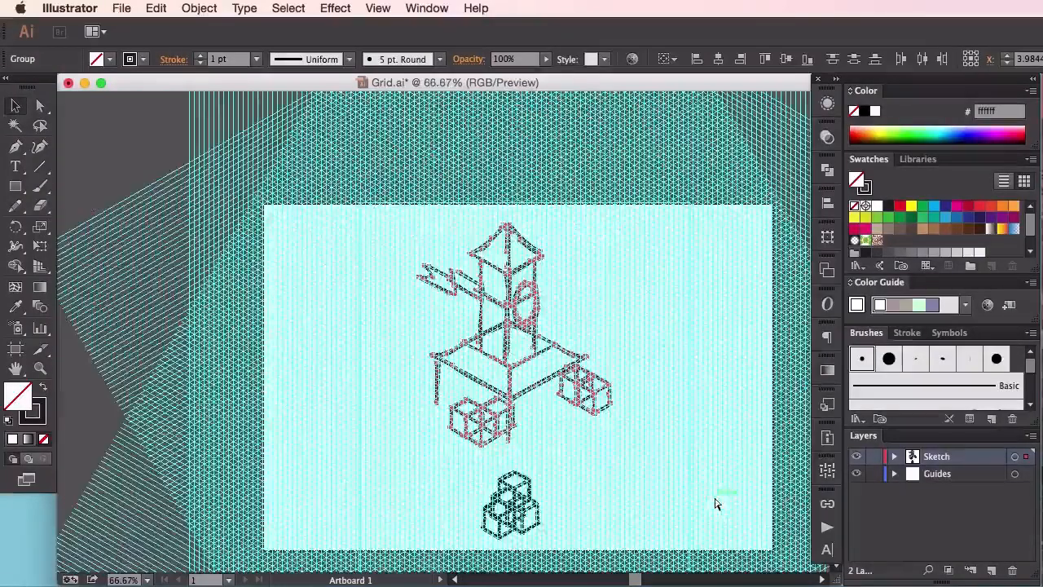
pyautogui.moveTo(519, 330)
pyautogui.mouseDown()
pyautogui.moveTo(511, 301)
pyautogui.moveTo(515, 326)
pyautogui.mouseUp()
pyautogui.click(683, 355)
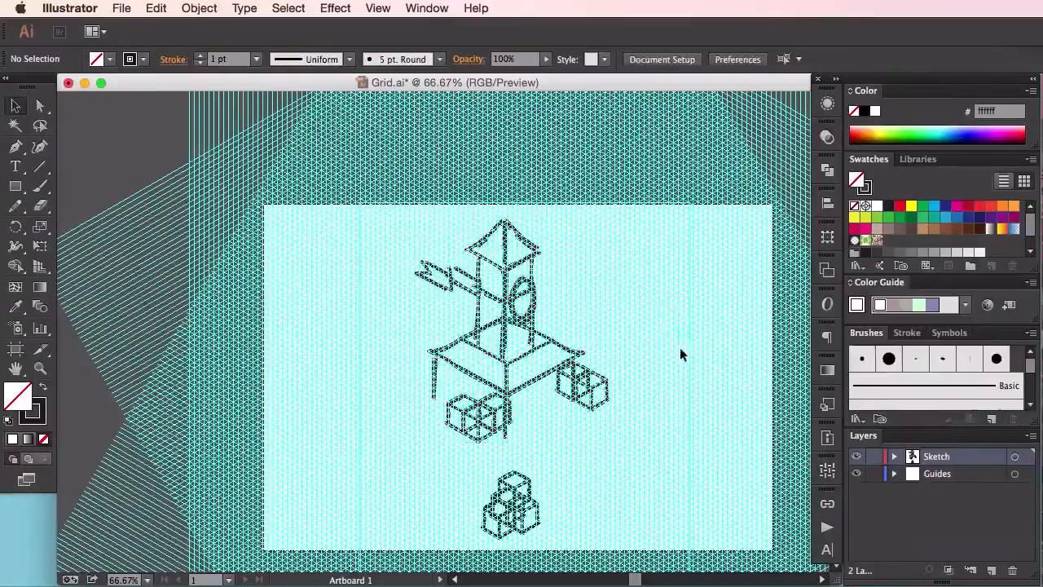
pyautogui.moveTo(528, 490); pyautogui.dragTo(512, 491)
pyautogui.click(428, 466)
# Paint a narrow tapered shape with a slanted top on a vertical pole, between the tower and the stacked cubes
pyautogui.click(40, 186)
pyautogui.press('super+plus')
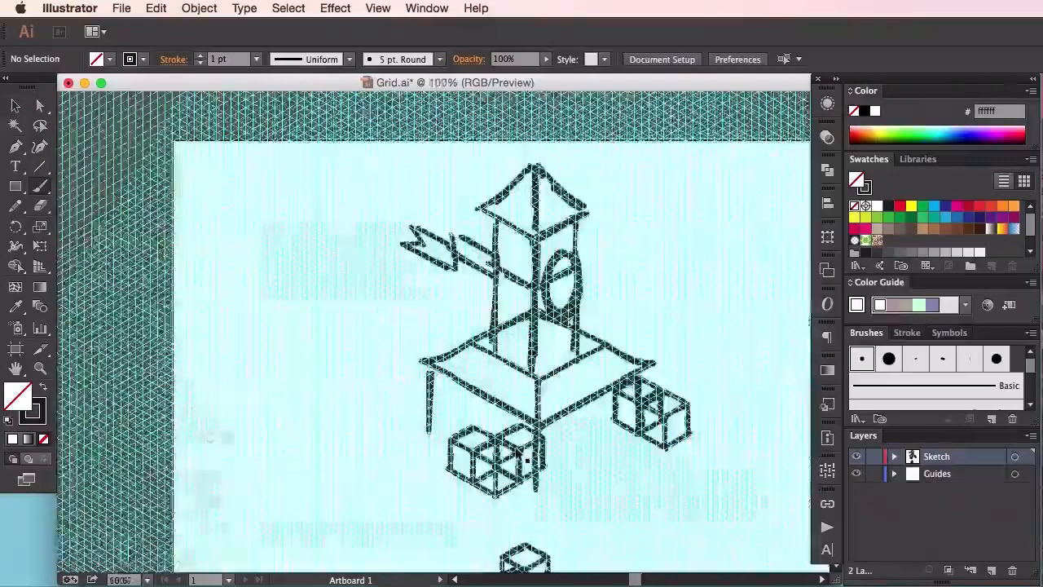
pyautogui.moveTo(603, 286); pyautogui.dragTo(494, 189)
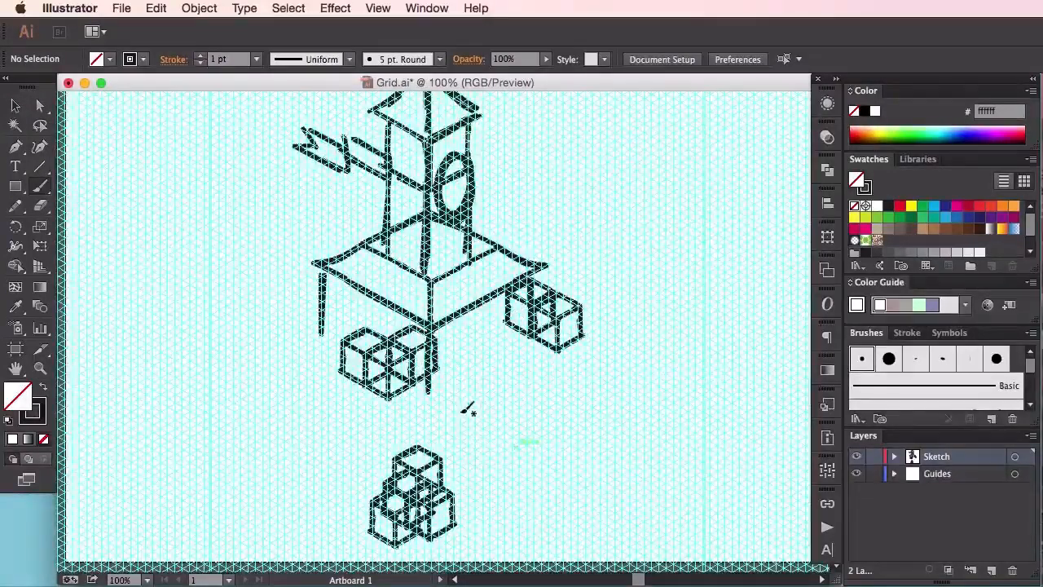
pyautogui.moveTo(471, 432); pyautogui.dragTo(469, 456)
pyautogui.moveTo(471, 402)
pyautogui.mouseDown()
pyautogui.moveTo(449, 409)
pyautogui.moveTo(484, 393)
pyautogui.moveTo(453, 443)
pyautogui.mouseUp()
pyautogui.moveTo(480, 397); pyautogui.dragTo(470, 461)
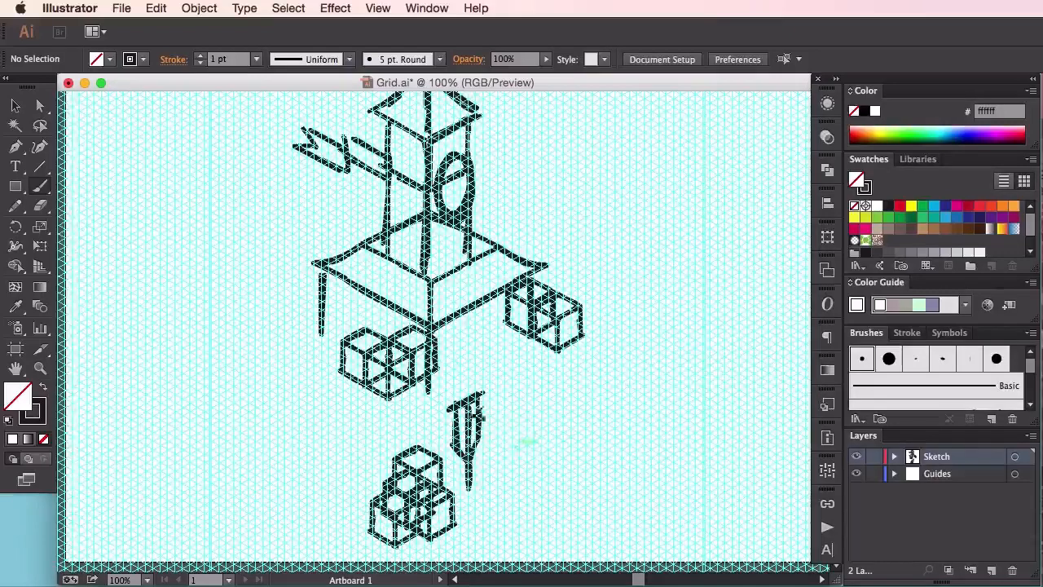
# Move the tapered shape and its pole up beside the front cube cluster and lengthen the pole downward
pyautogui.moveTo(503, 459); pyautogui.dragTo(468, 394)
pyautogui.click(490, 445)
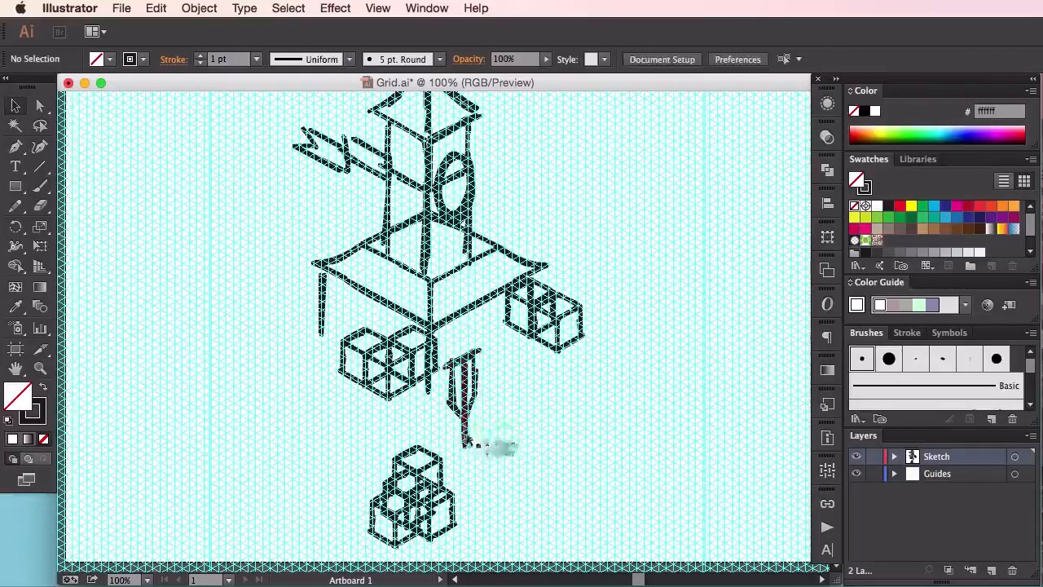
pyautogui.click(465, 442)
pyautogui.moveTo(474, 442)
pyautogui.mouseDown()
pyautogui.moveTo(459, 434)
pyautogui.moveTo(466, 473)
pyautogui.mouseUp()
pyautogui.press('super+z')
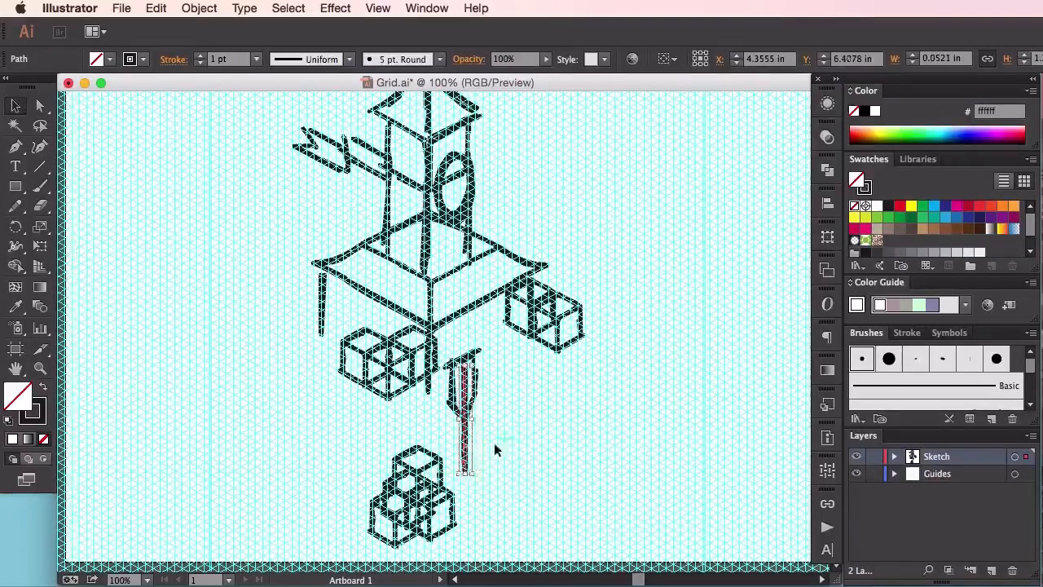
pyautogui.click(518, 430)
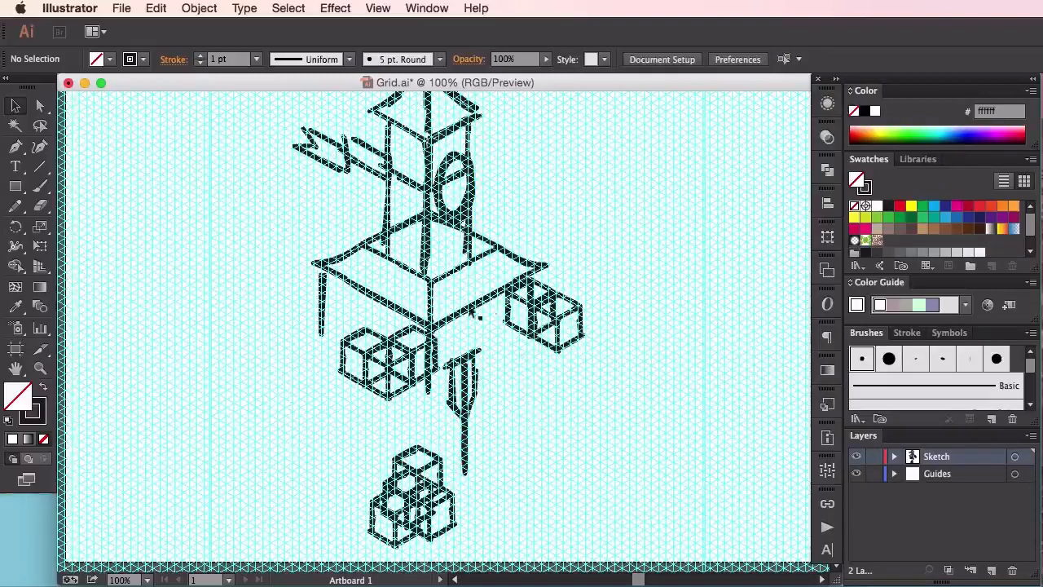
# Paint an anvil-like block with a pointed end and a narrow waist, to the right of the pole
pyautogui.click(39, 185)
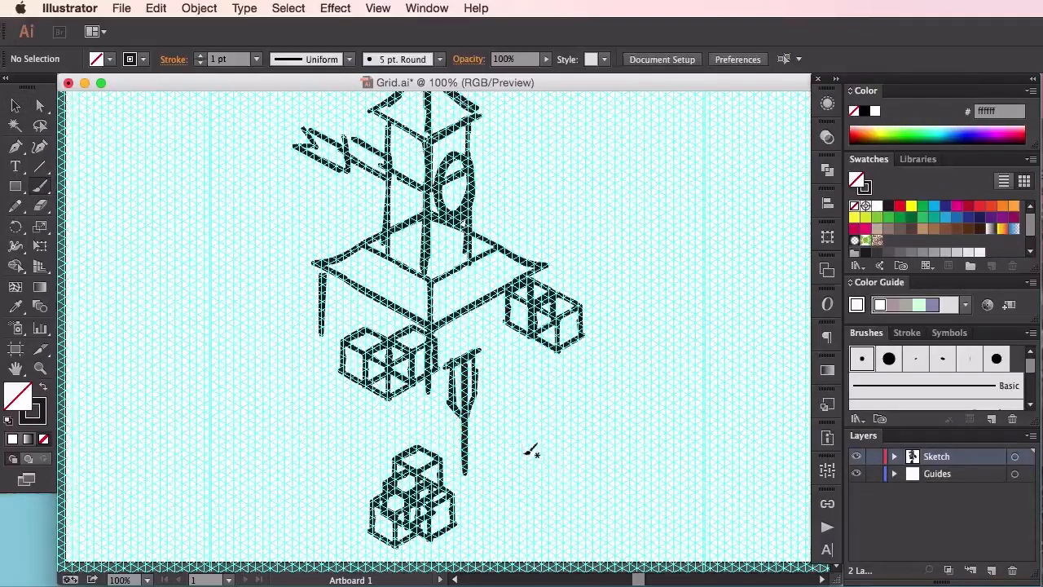
pyautogui.press('super+equal')
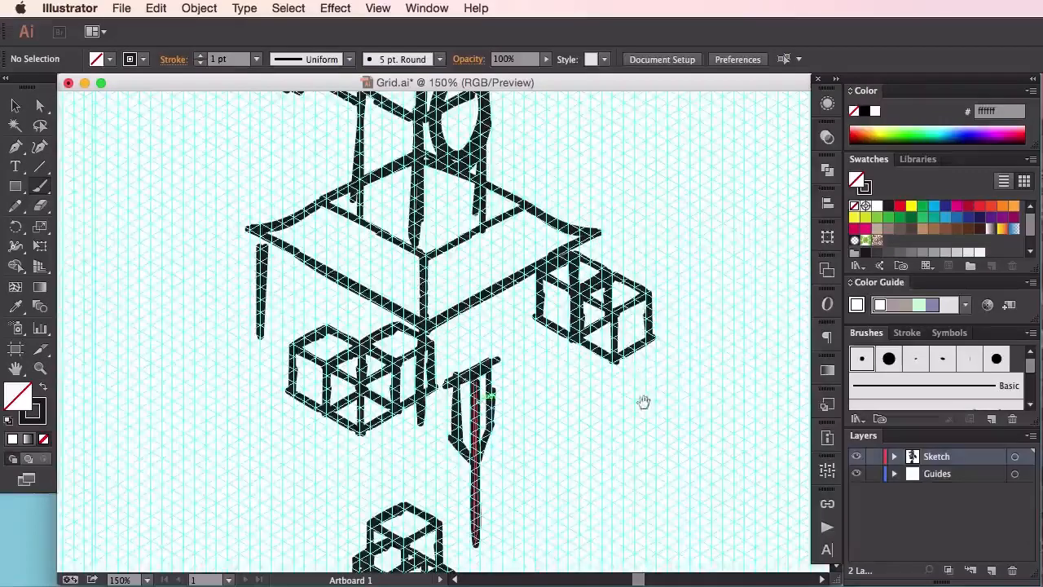
pyautogui.moveTo(645, 400); pyautogui.dragTo(543, 367)
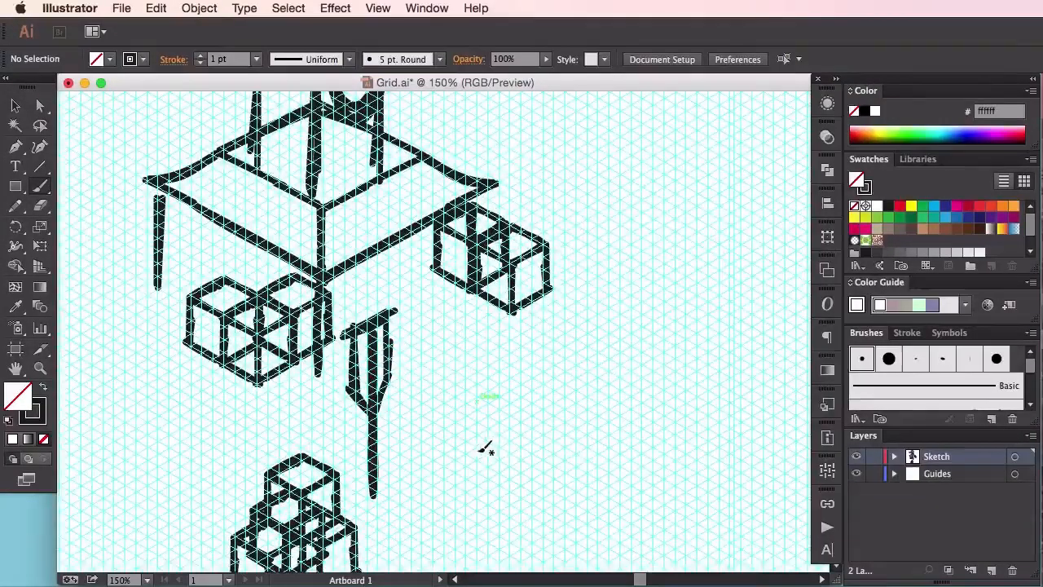
pyautogui.moveTo(469, 444); pyautogui.dragTo(490, 402)
pyautogui.moveTo(519, 470)
pyautogui.mouseDown()
pyautogui.moveTo(537, 419)
pyautogui.moveTo(475, 389)
pyautogui.mouseUp()
pyautogui.moveTo(537, 422)
pyautogui.mouseDown()
pyautogui.moveTo(560, 431)
pyautogui.moveTo(529, 421)
pyautogui.mouseUp()
pyautogui.moveTo(532, 438)
pyautogui.mouseDown()
pyautogui.moveTo(569, 421)
pyautogui.moveTo(556, 466)
pyautogui.moveTo(552, 453)
pyautogui.mouseUp()
pyautogui.moveTo(570, 407)
pyautogui.mouseDown()
pyautogui.moveTo(506, 370)
pyautogui.moveTo(447, 363)
pyautogui.moveTo(482, 413)
pyautogui.mouseUp()
# Group the anvil's strokes and move the anvil up and left, closer to the pole
pyautogui.click(17, 106)
pyautogui.moveTo(446, 383); pyautogui.dragTo(568, 458)
pyautogui.moveTo(548, 426); pyautogui.dragTo(534, 403)
pyautogui.press('super+z')
pyautogui.moveTo(628, 446)
pyautogui.mouseDown()
pyautogui.moveTo(555, 396)
pyautogui.moveTo(433, 363)
pyautogui.mouseUp()
pyautogui.press('super+g')
pyautogui.moveTo(544, 423); pyautogui.dragTo(527, 397)
pyautogui.press('super+z')
pyautogui.moveTo(611, 479); pyautogui.dragTo(500, 384)
pyautogui.press('super+g')
pyautogui.click(584, 342)
# Paint the slanted four-sided base of a market cart in the empty area to the right of the anvil
pyautogui.press('super+minus')
pyautogui.press('super+minus')
pyautogui.click(40, 186)
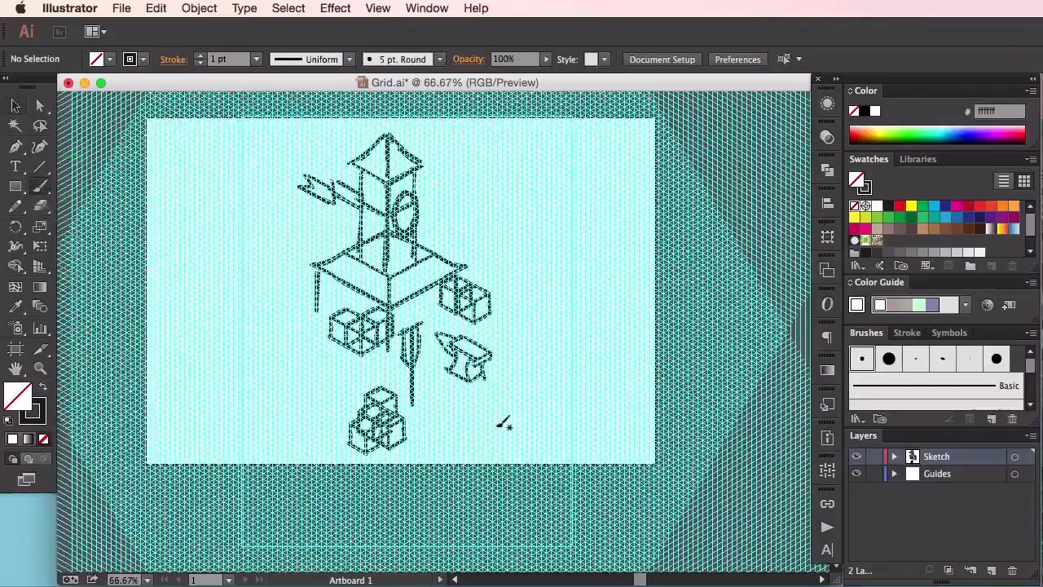
pyautogui.press('super+plus')
pyautogui.press('super+plus')
pyautogui.hscroll(5, 499, 321)
pyautogui.moveTo(422, 304)
pyautogui.mouseDown()
pyautogui.moveTo(560, 382)
pyautogui.moveTo(621, 343)
pyautogui.mouseUp()
pyautogui.moveTo(422, 304); pyautogui.dragTo(492, 265)
pyautogui.moveTo(630, 346); pyautogui.dragTo(478, 259)
# Paint four upright posts rising from the corners of the cart's base
pyautogui.moveTo(422, 304); pyautogui.dragTo(427, 247)
pyautogui.moveTo(558, 381); pyautogui.dragTo(556, 319)
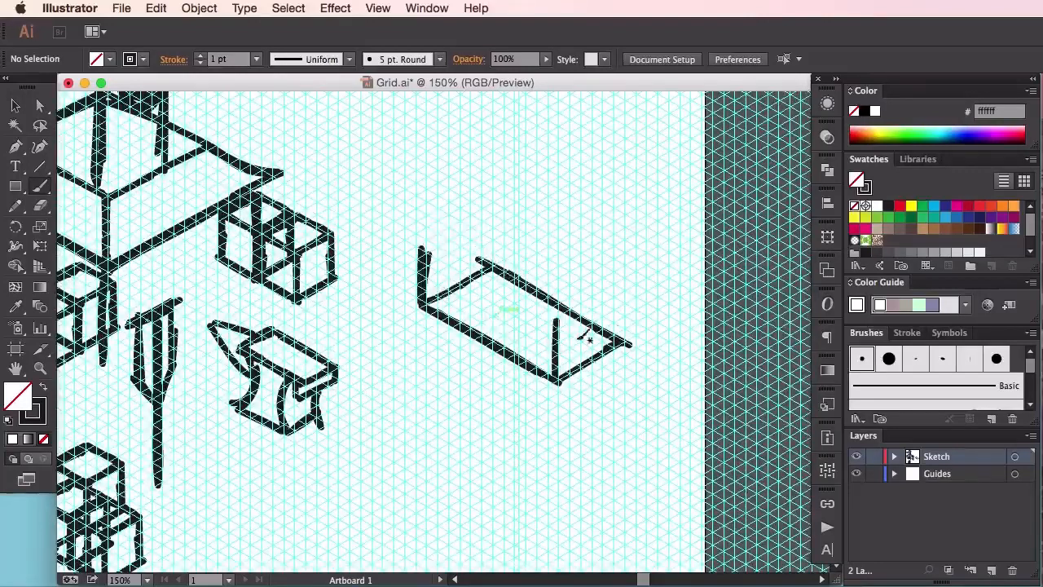
pyautogui.moveTo(622, 341); pyautogui.dragTo(624, 295)
pyautogui.moveTo(494, 266); pyautogui.dragTo(491, 222)
# Paint a long pitched canopy over the cart's posts, with parallel eaves, a ridge and slanted ends
pyautogui.moveTo(411, 239); pyautogui.dragTo(520, 303)
pyautogui.moveTo(586, 341); pyautogui.dragTo(393, 233)
pyautogui.moveTo(422, 200); pyautogui.dragTo(458, 221)
pyautogui.moveTo(611, 306); pyautogui.dragTo(426, 202)
pyautogui.moveTo(390, 225); pyautogui.dragTo(441, 200)
pyautogui.moveTo(441, 199); pyautogui.dragTo(498, 211)
pyautogui.moveTo(494, 212)
pyautogui.mouseDown()
pyautogui.moveTo(606, 283)
pyautogui.moveTo(653, 298)
pyautogui.mouseUp()
pyautogui.moveTo(585, 338); pyautogui.dragTo(655, 310)
# Paint small round wheels under the cart's corners and two parallel handles extending from its front end
pyautogui.moveTo(548, 383); pyautogui.dragTo(559, 414)
pyautogui.moveTo(418, 308); pyautogui.dragTo(416, 320)
pyautogui.moveTo(620, 330); pyautogui.dragTo(623, 334)
pyautogui.moveTo(569, 367); pyautogui.dragTo(650, 413)
pyautogui.moveTo(609, 350); pyautogui.dragTo(673, 384)
# Group all the cart's strokes and move the cart slightly upward
pyautogui.press('v')
pyautogui.moveTo(687, 430); pyautogui.dragTo(390, 192)
pyautogui.press('super+g')
pyautogui.press('super+minus')
pyautogui.press('super+minus')
pyautogui.moveTo(522, 319); pyautogui.dragTo(527, 300)
# Copy the cart to the lower-left part of the artboard and reflect the copy so it faces the opposite way
pyautogui.moveTo(567, 224)
pyautogui.mouseDown()
pyautogui.moveTo(492, 316)
pyautogui.moveTo(147, 371)
pyautogui.mouseUp()
pyautogui.rightClick(494, 303)
pyautogui.click(693, 487)
pyautogui.click(510, 399)
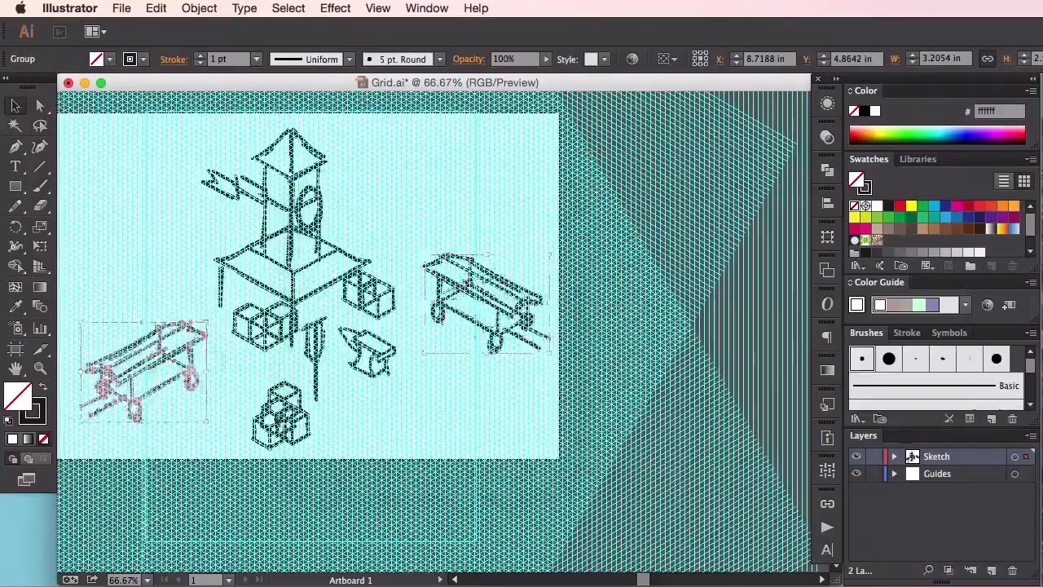
# Deselect the cart and paint the corner of a low platform in the lower-right part of the artboard
pyautogui.press('super+shift+a')
pyautogui.moveTo(326, 391); pyautogui.dragTo(434, 374)
pyautogui.click(40, 185)
pyautogui.moveTo(498, 388)
pyautogui.mouseDown()
pyautogui.moveTo(573, 347)
pyautogui.moveTo(664, 391)
pyautogui.moveTo(579, 440)
pyautogui.mouseUp()
pyautogui.moveTo(492, 391); pyautogui.dragTo(577, 448)
# Paint a wall from the artboard's left edge to a vertical corner above the left cart, with parallel upper and lower edges
pyautogui.moveTo(394, 235); pyautogui.dragTo(495, 334)
pyautogui.moveTo(345, 323); pyautogui.dragTo(348, 367)
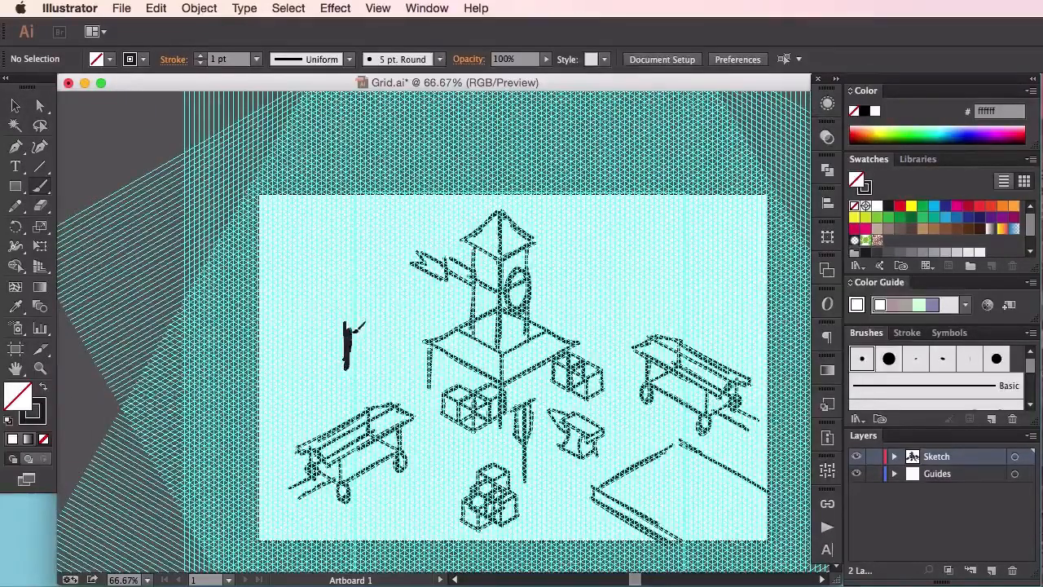
pyautogui.moveTo(352, 328); pyautogui.dragTo(261, 283)
pyautogui.moveTo(313, 359); pyautogui.dragTo(329, 366)
pyautogui.moveTo(257, 329); pyautogui.dragTo(351, 371)
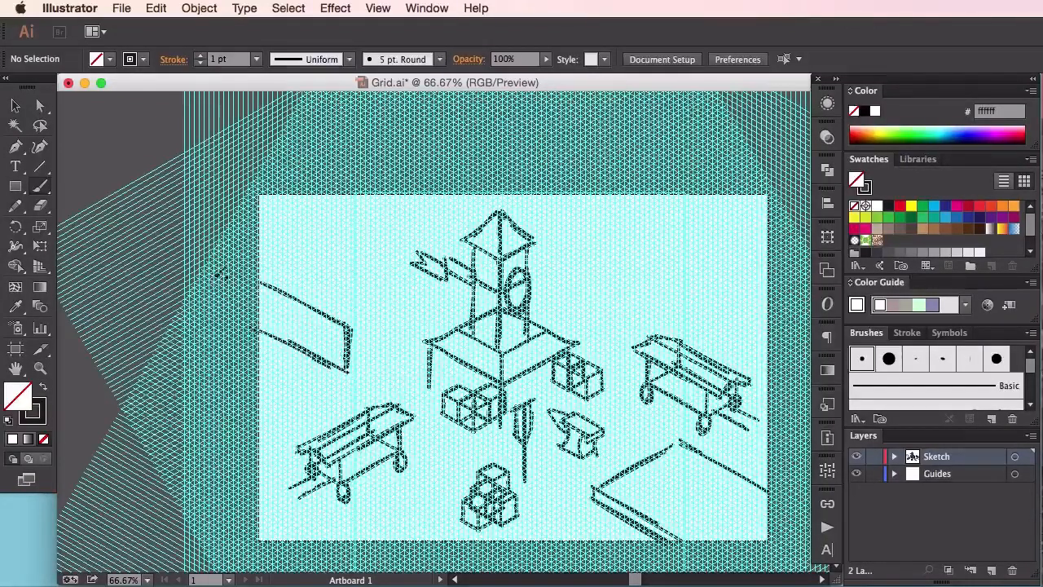
# Continue the left wall from its corner toward the tower with parallel upper and lower edges
pyautogui.moveTo(410, 301); pyautogui.dragTo(440, 288)
pyautogui.moveTo(367, 323); pyautogui.dragTo(447, 283)
pyautogui.moveTo(361, 365)
pyautogui.mouseDown()
pyautogui.moveTo(446, 326)
pyautogui.moveTo(466, 304)
pyautogui.mouseUp()
# Paint the wall corner right of the tower, extend its parallel edges toward the artboard's upper-right edge, and hide the guides
pyautogui.moveTo(583, 298)
pyautogui.mouseDown()
pyautogui.moveTo(543, 277)
pyautogui.moveTo(585, 300)
pyautogui.moveTo(564, 316)
pyautogui.moveTo(586, 327)
pyautogui.moveTo(587, 302)
pyautogui.moveTo(588, 329)
pyautogui.mouseUp()
pyautogui.moveTo(604, 291); pyautogui.dragTo(699, 240)
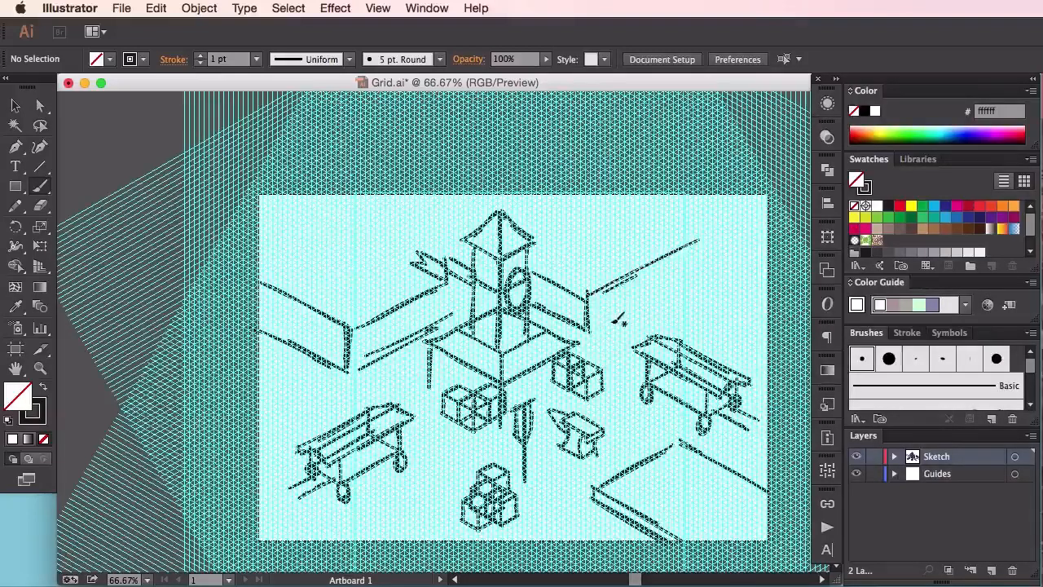
pyautogui.moveTo(688, 286); pyautogui.dragTo(776, 243)
pyautogui.moveTo(692, 243); pyautogui.dragTo(759, 210)
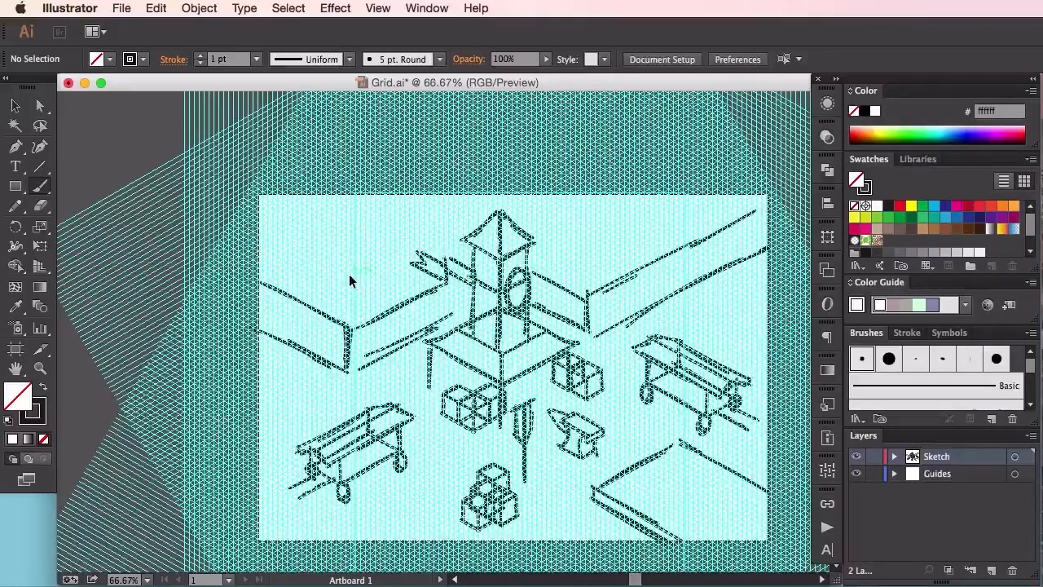
pyautogui.press('super+semicolon')
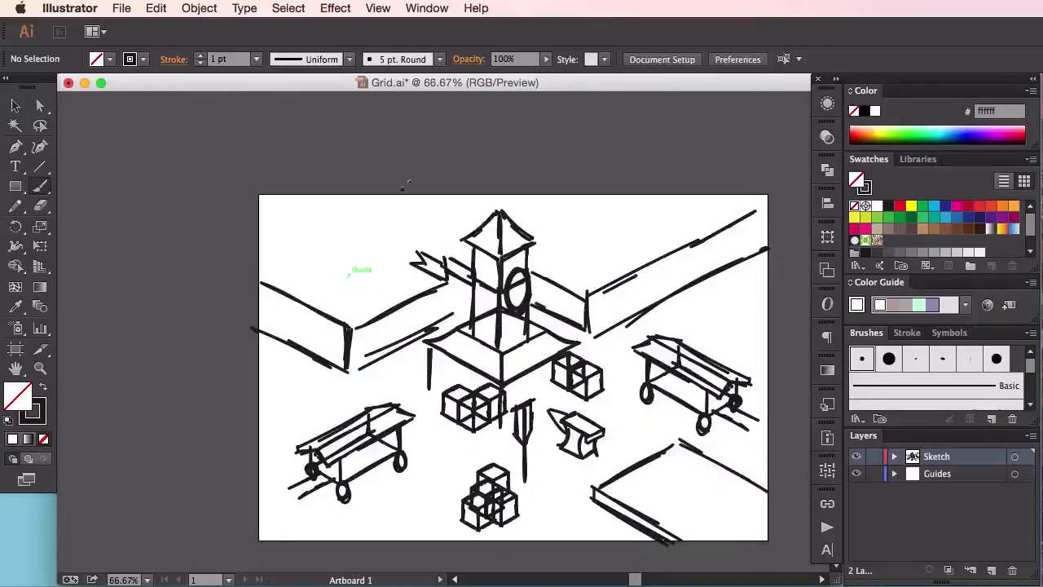